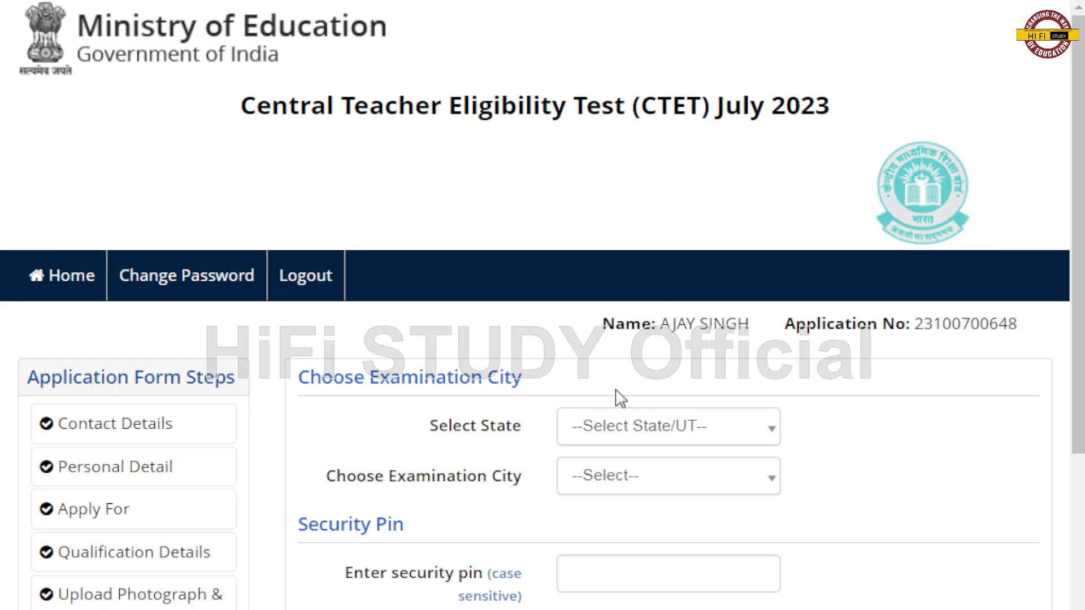
# Set the examination state to UTTAR PRADESH by searching for "UTT"
pyautogui.click(649, 427)
pyautogui.write('U')
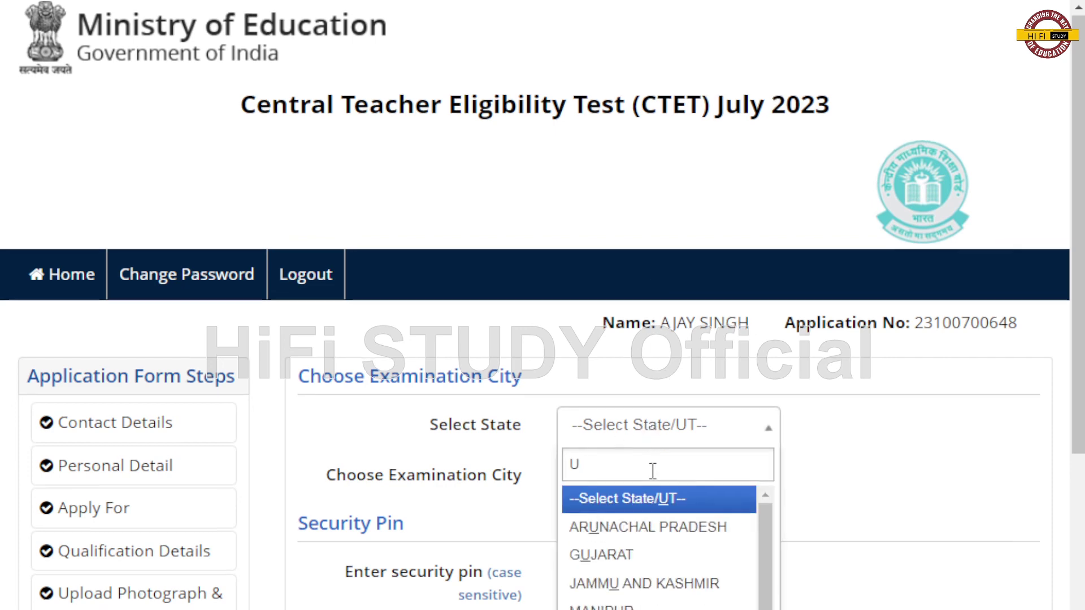
pyautogui.scroll(-2, 653, 471)
pyautogui.write('TT')
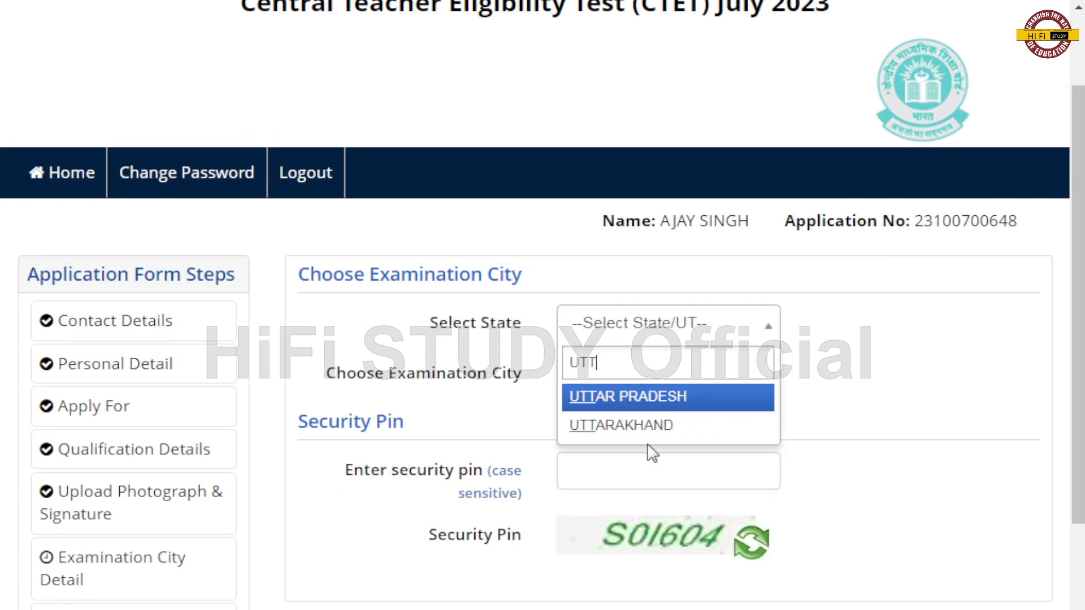
pyautogui.click(648, 400)
pyautogui.scroll(2, 654, 404)
pyautogui.scroll(-4, 655, 412)
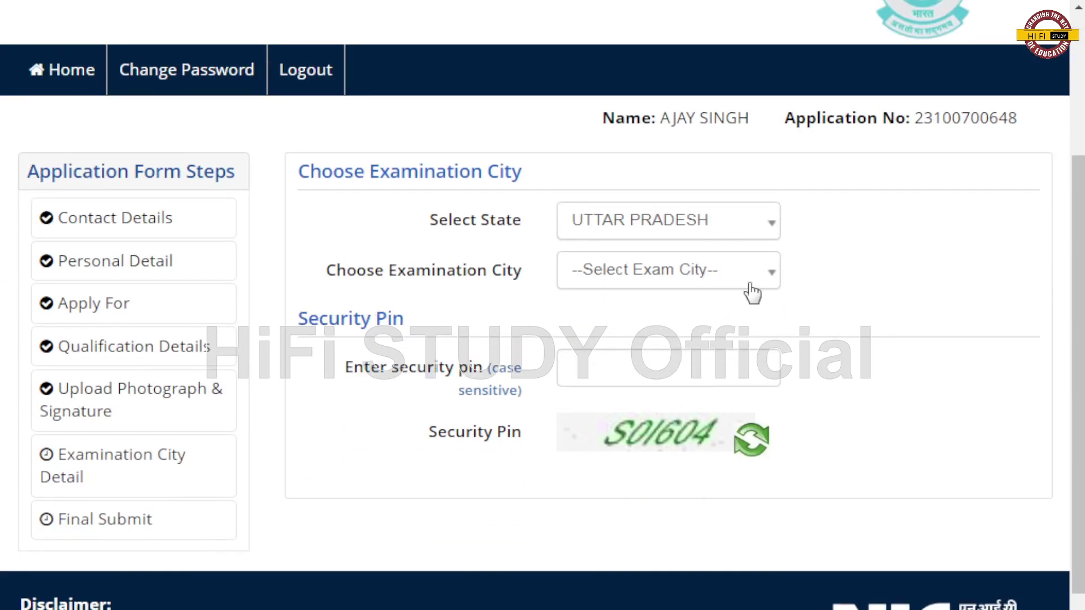
# Check the seat availability for the examination cities AGRA and ALLAHABAD/PRAYAGRAJ by selecting each in turn
pyautogui.click(748, 282)
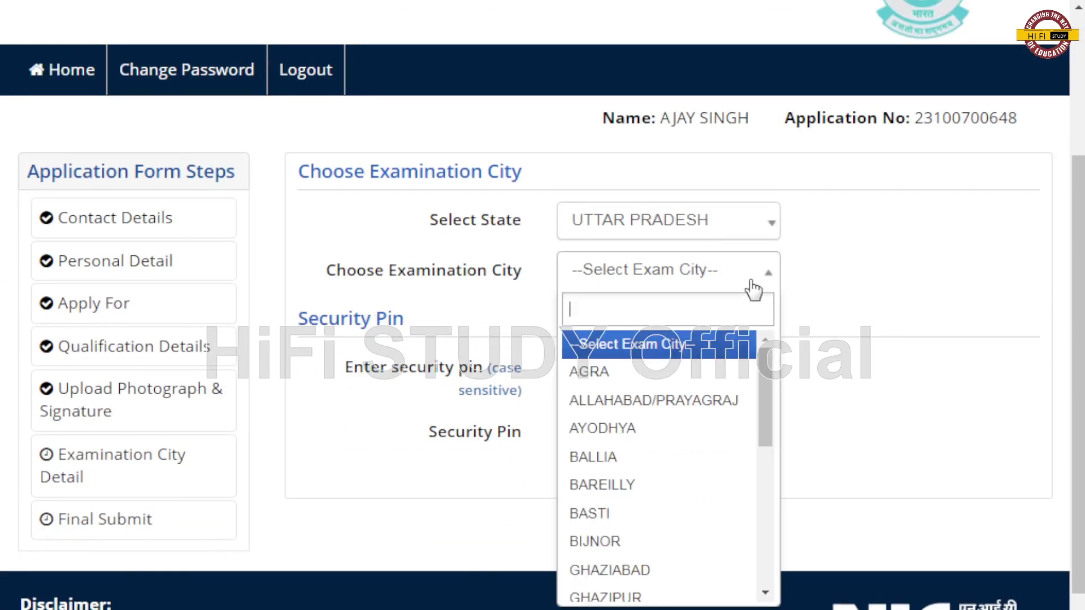
pyautogui.click(658, 373)
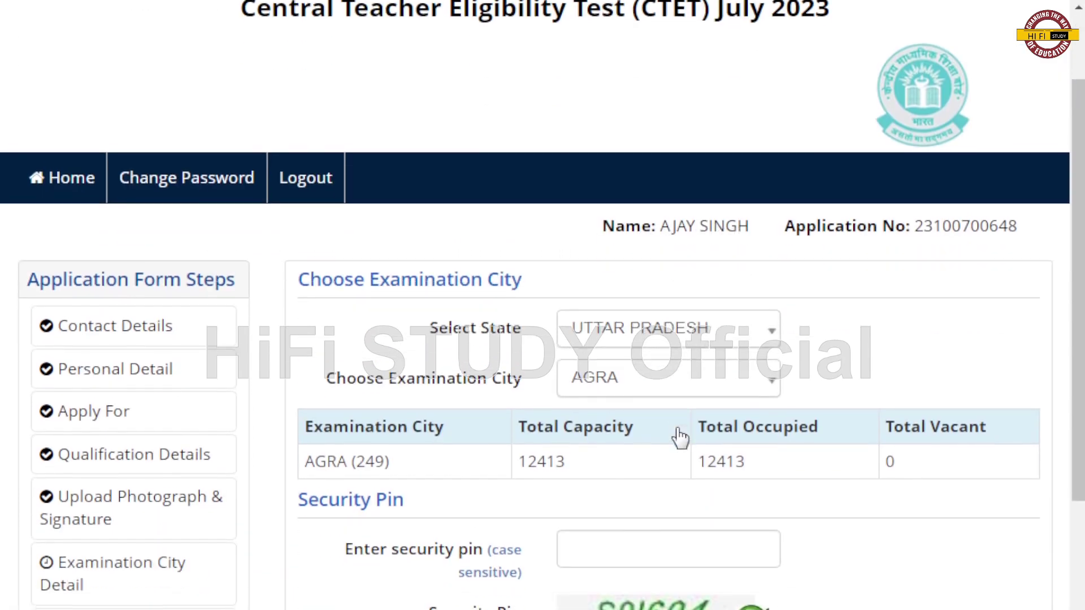
pyautogui.click(751, 390)
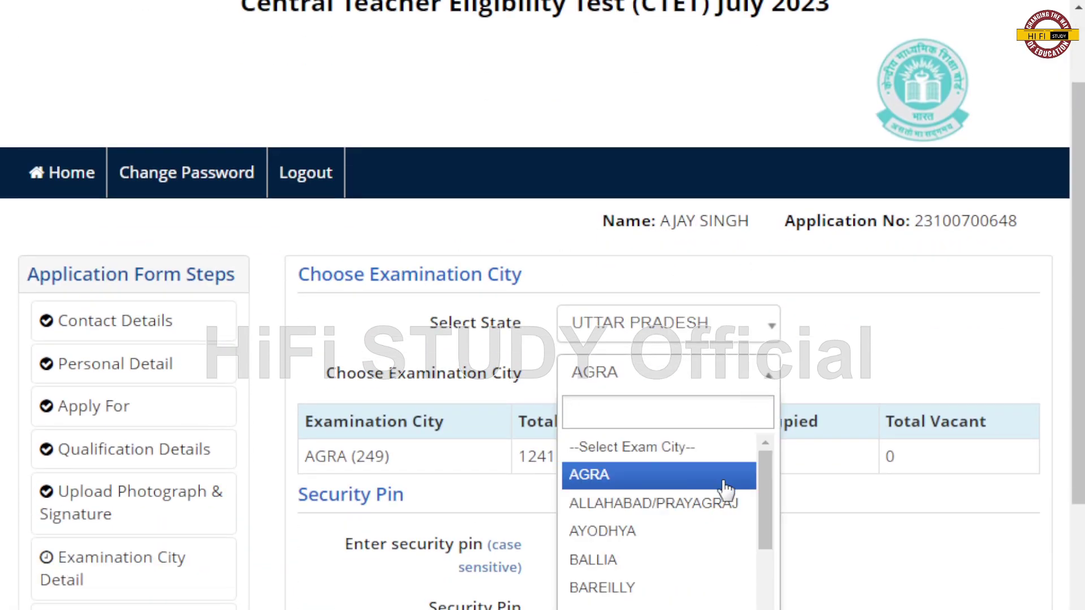
pyautogui.click(717, 507)
# Choose AYODHYA as the examination city to check its capacity and vacant seats
pyautogui.click(741, 485)
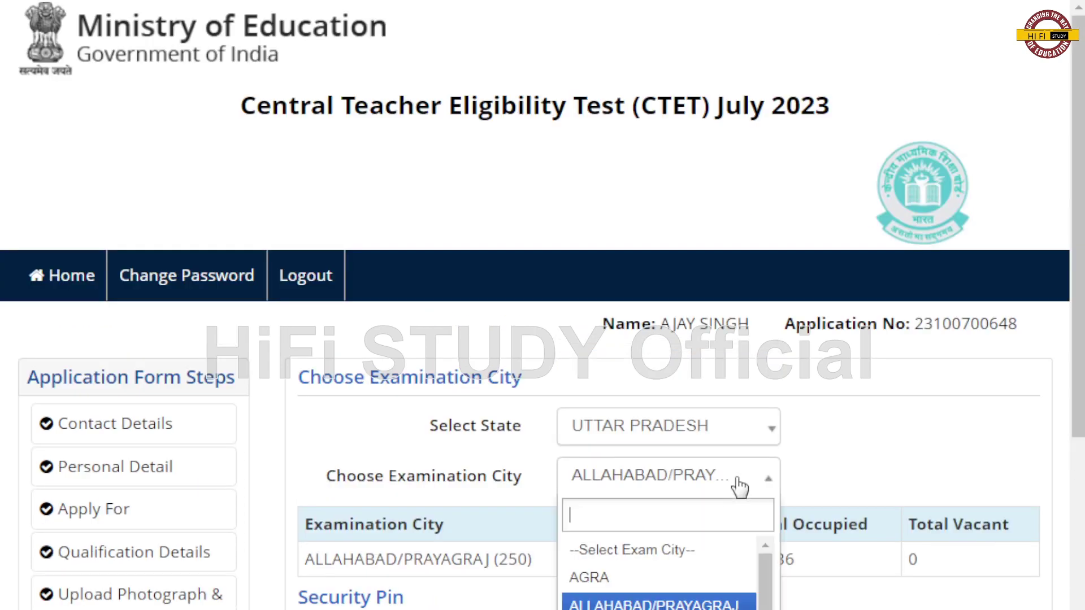
pyautogui.scroll(-3, 739, 488)
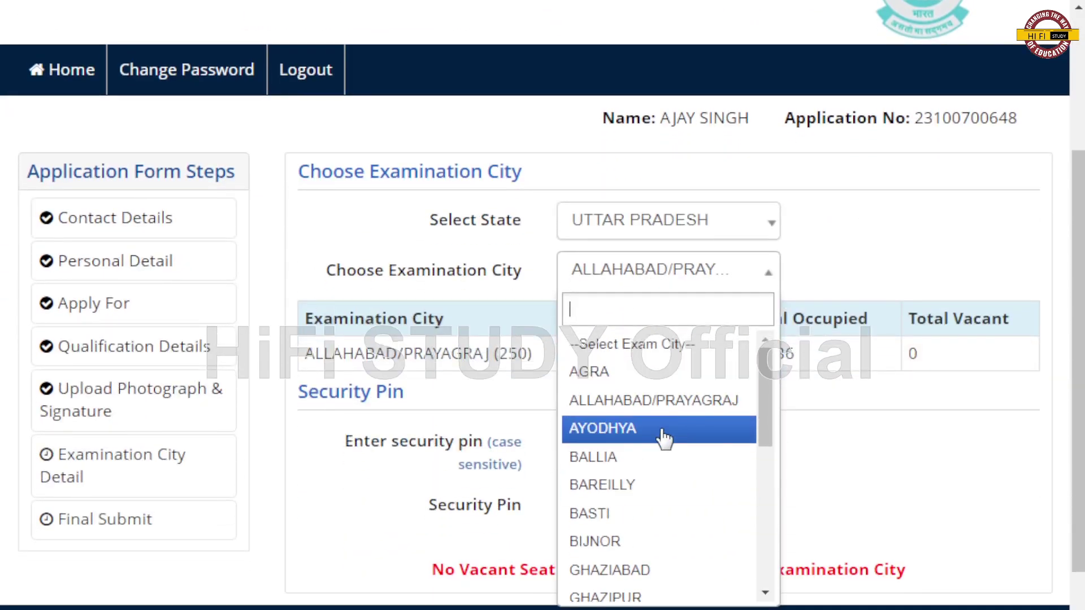
pyautogui.click(666, 445)
pyautogui.scroll(-2, 661, 429)
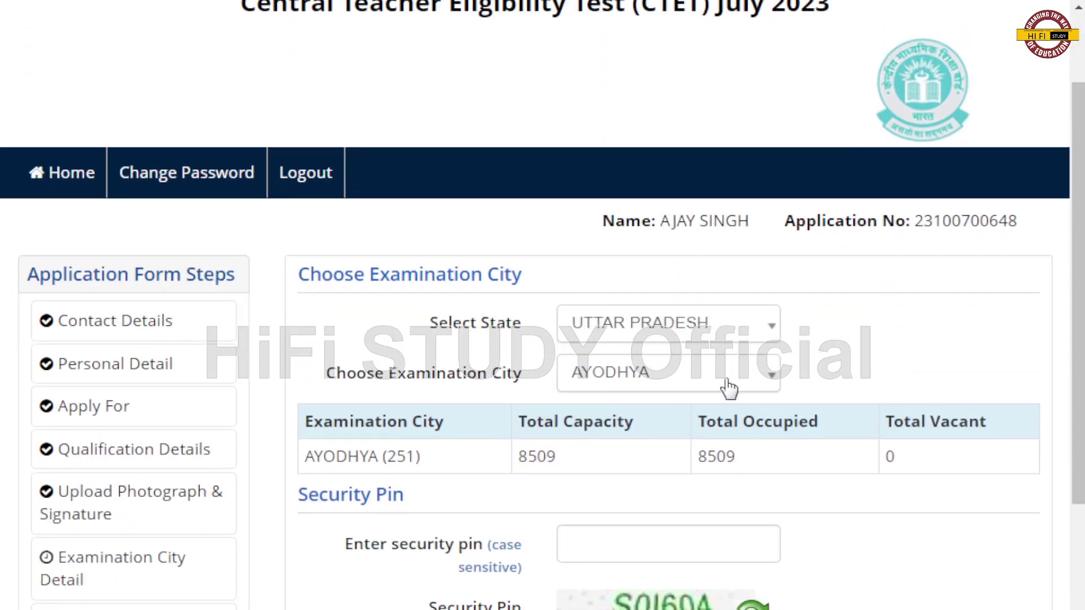
# Look through the city choices and select BALLIA to check its seat availability
pyautogui.click(729, 373)
pyautogui.scroll(-2, 689, 511)
pyautogui.scroll(-2, 692, 505)
pyautogui.scroll(2, 690, 501)
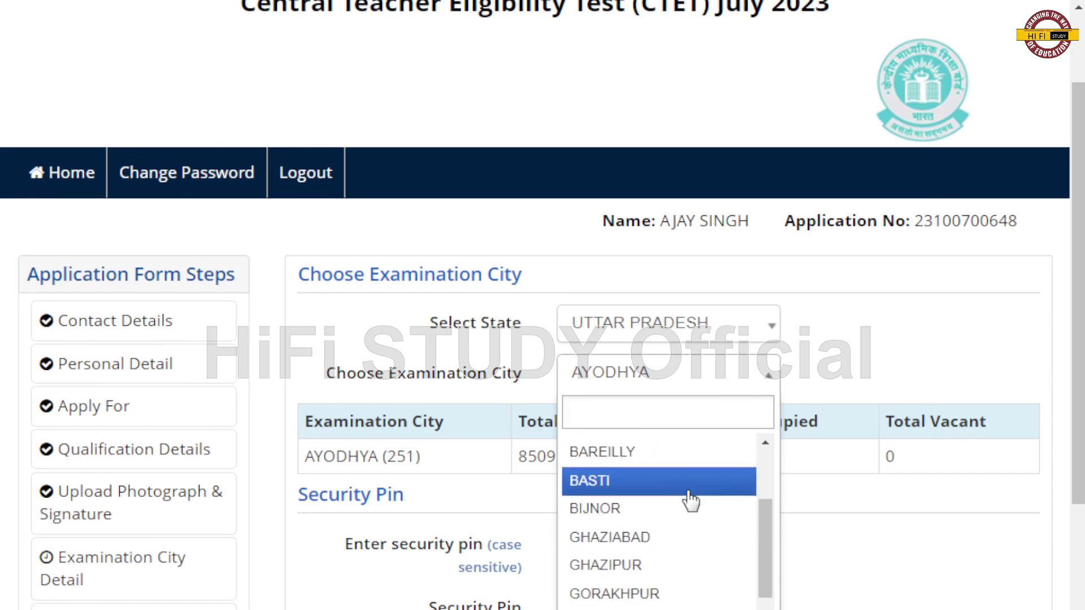
pyautogui.scroll(2, 657, 500)
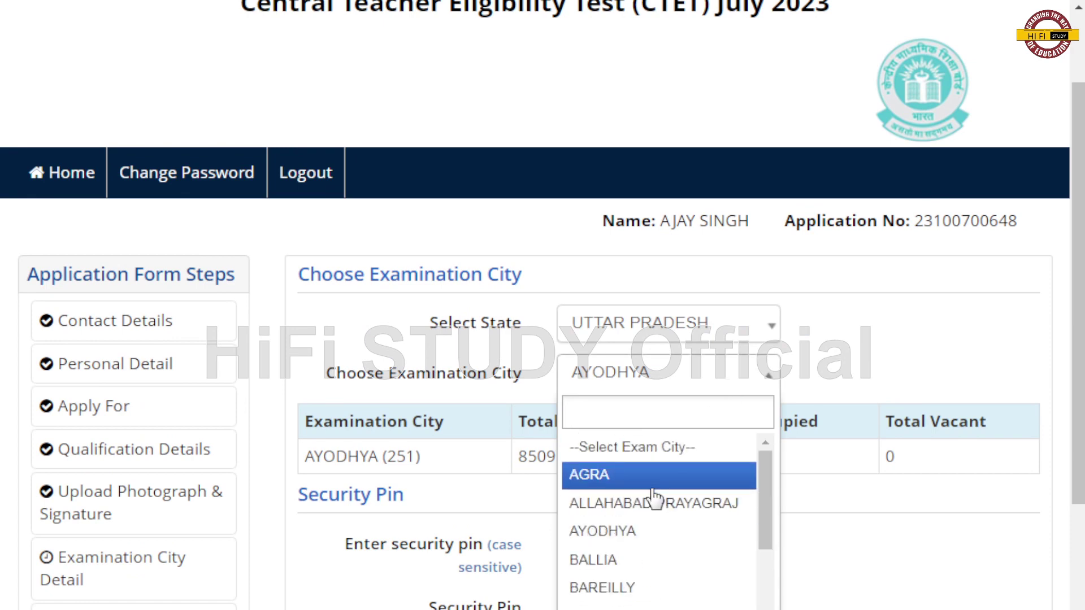
pyautogui.click(677, 562)
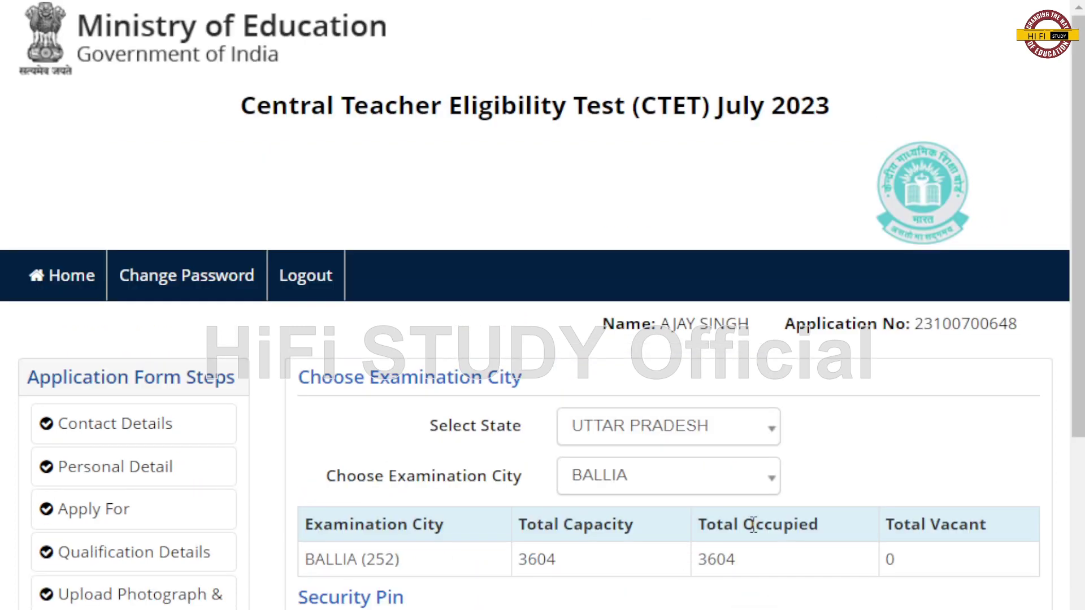
pyautogui.scroll(-5, 757, 519)
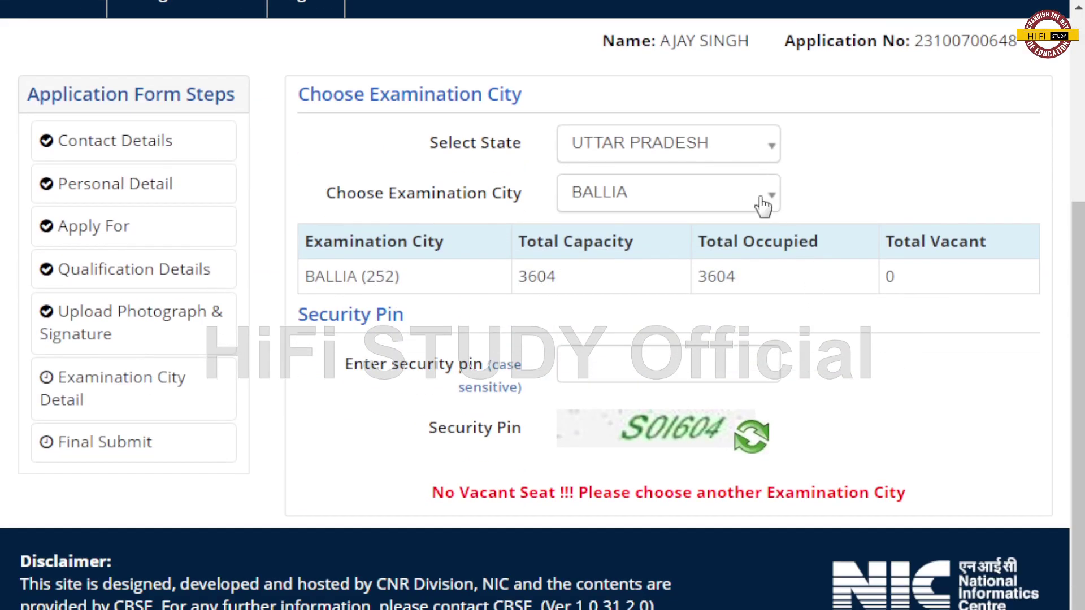
# Select BAREILLY and BASTI one after the other as examination city to compare their vacant seats
pyautogui.click(759, 194)
pyautogui.click(687, 410)
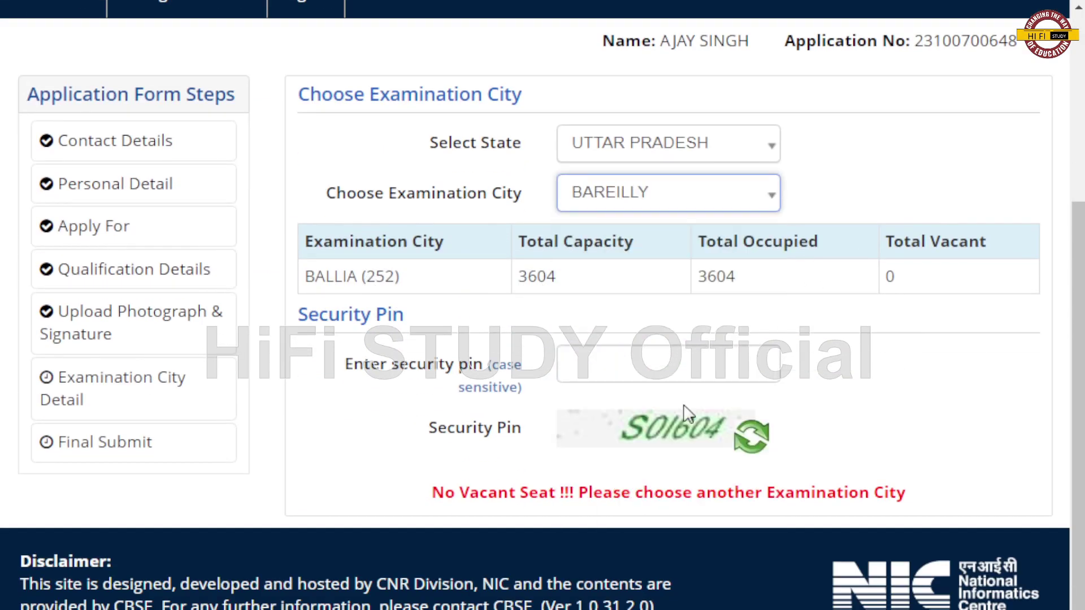
pyautogui.scroll(-3, 806, 381)
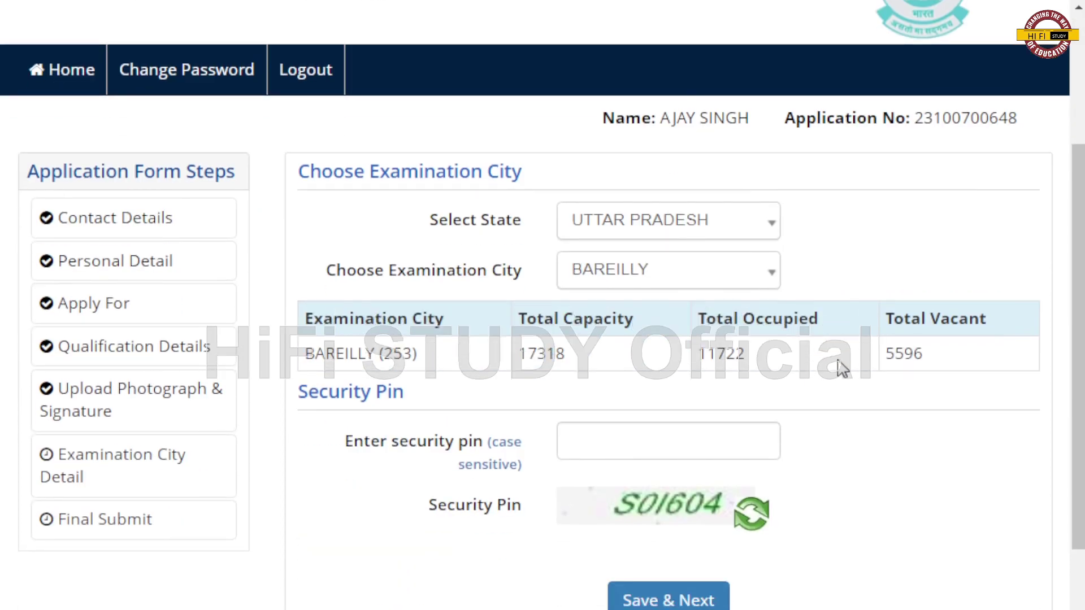
pyautogui.click(751, 283)
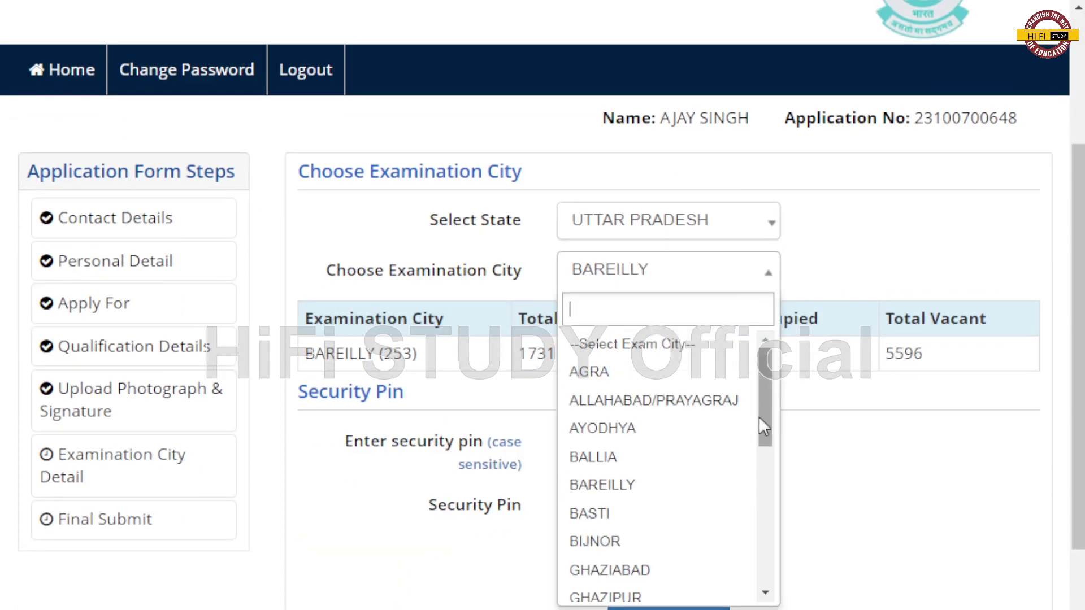
pyautogui.click(658, 514)
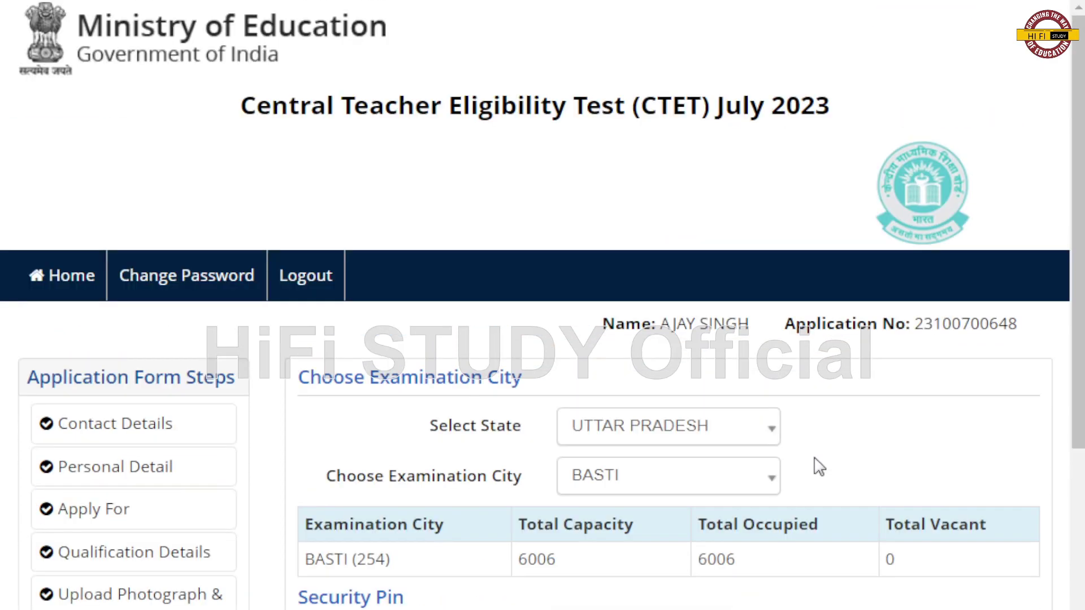
pyautogui.scroll(-4, 830, 475)
# Check the vacant seats for BIJNOR and GHAZIABAD by selecting each as the examination city
pyautogui.click(766, 225)
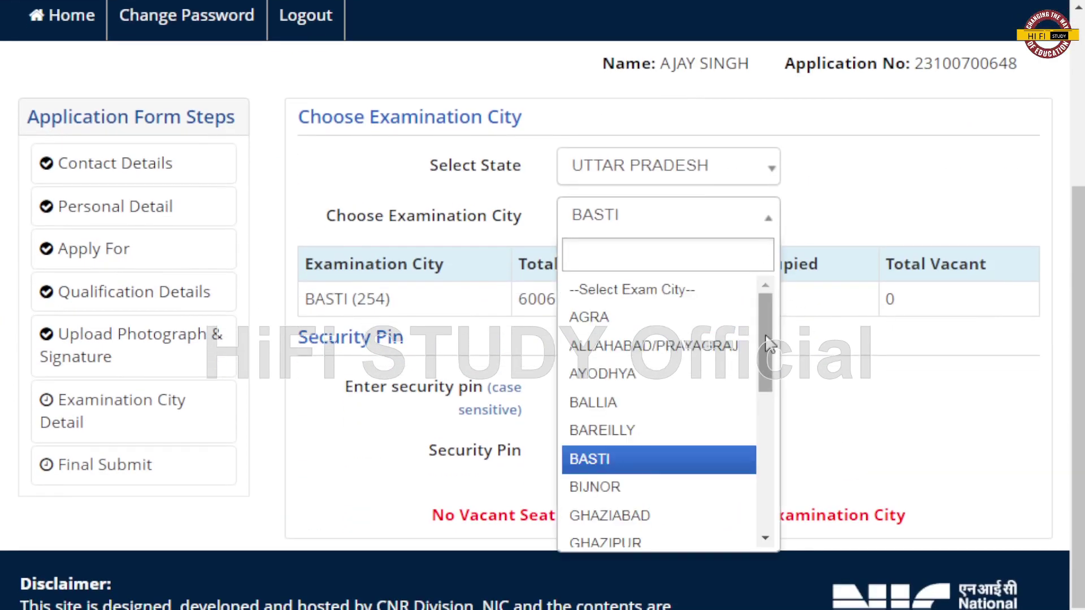
pyautogui.click(684, 488)
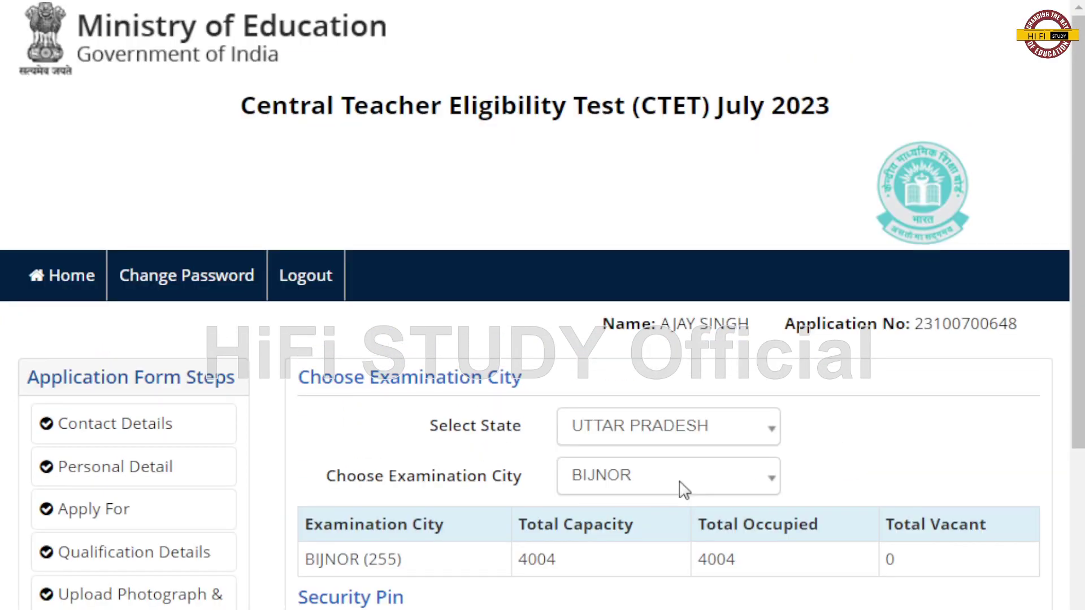
pyautogui.scroll(-5, 695, 483)
pyautogui.click(726, 208)
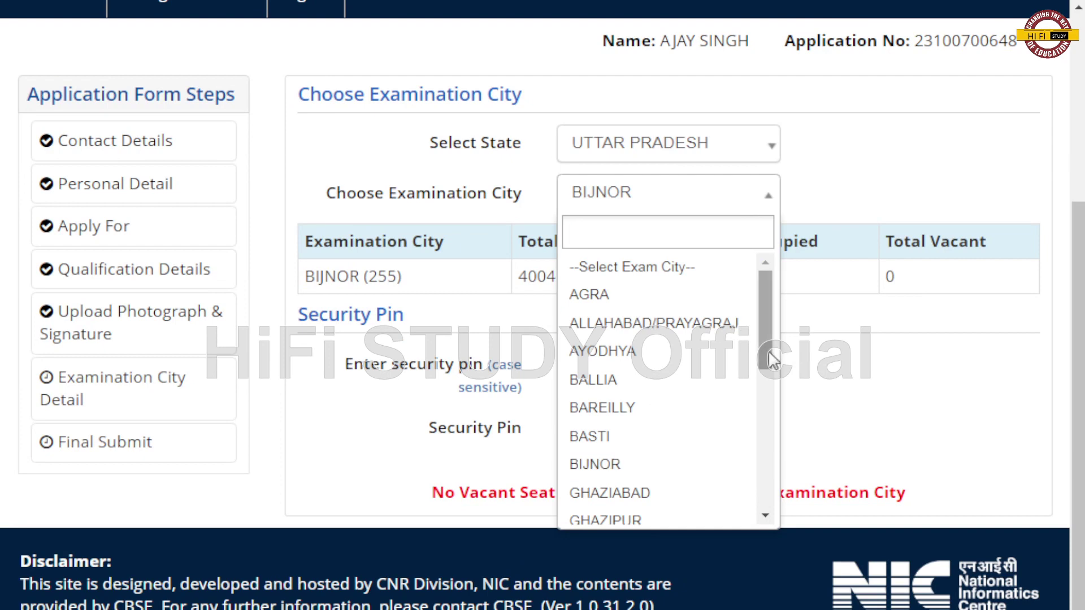
pyautogui.scroll(-3, 772, 395)
pyautogui.click(695, 348)
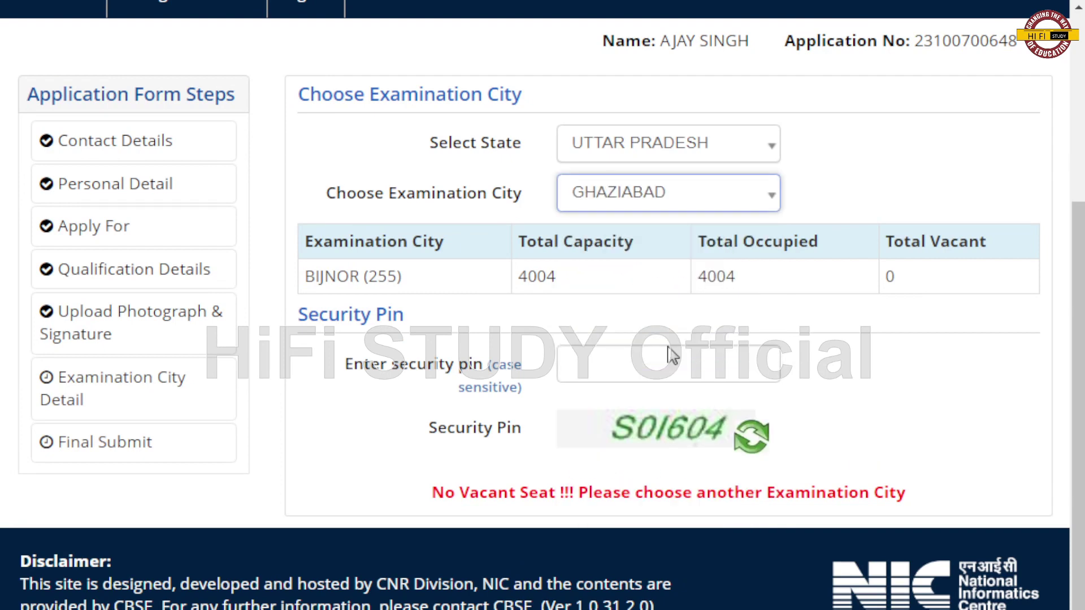
pyautogui.scroll(-5, 861, 370)
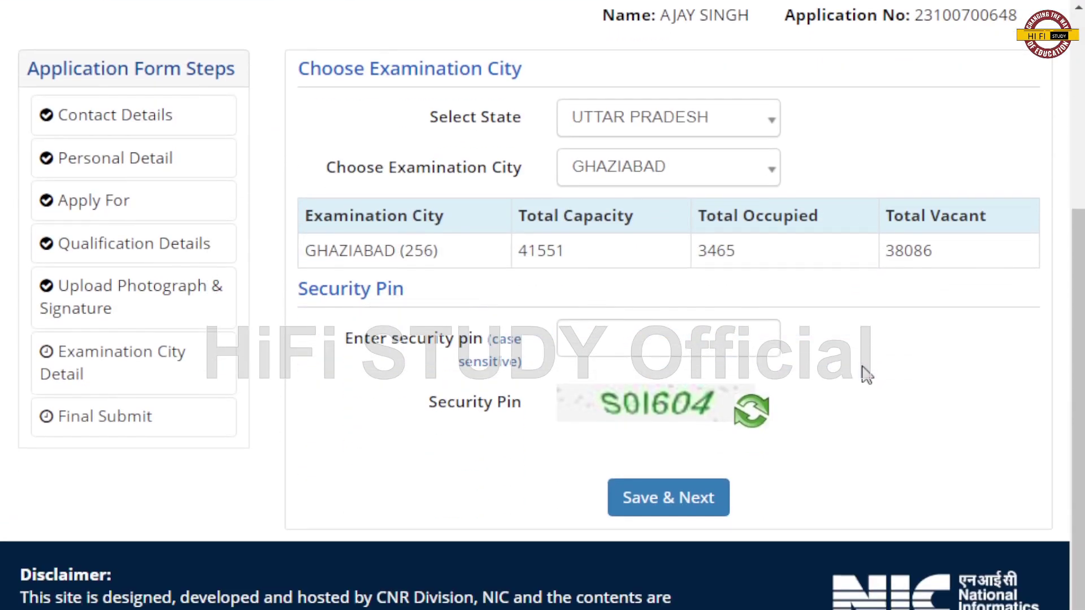
# Select GHAZIPUR and GORAKHPUR in turn as examination city to view their seat availability
pyautogui.click(758, 177)
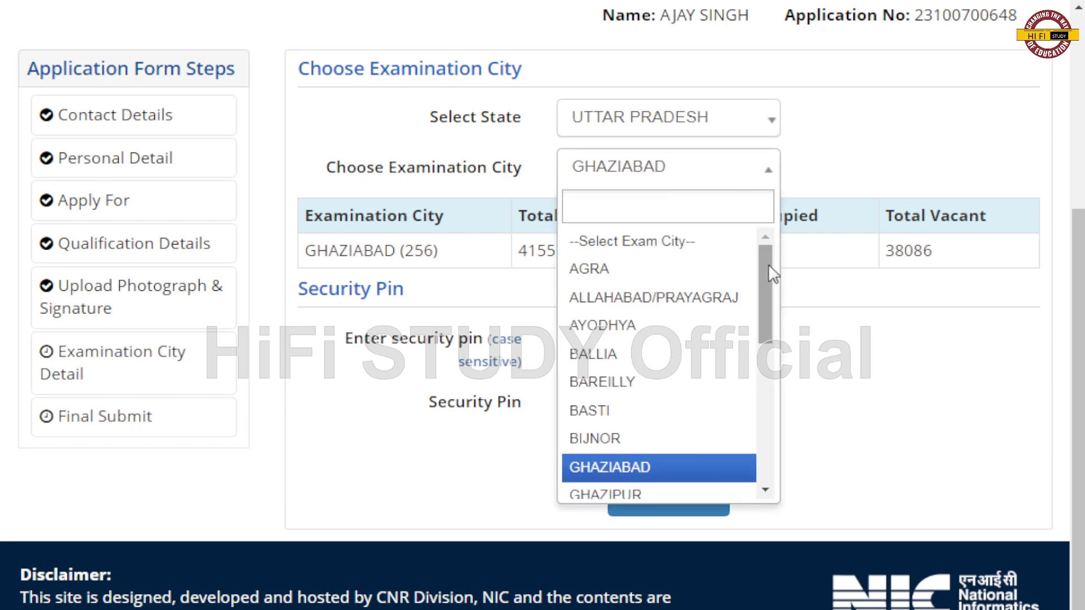
pyautogui.moveTo(772, 277); pyautogui.dragTo(770, 356)
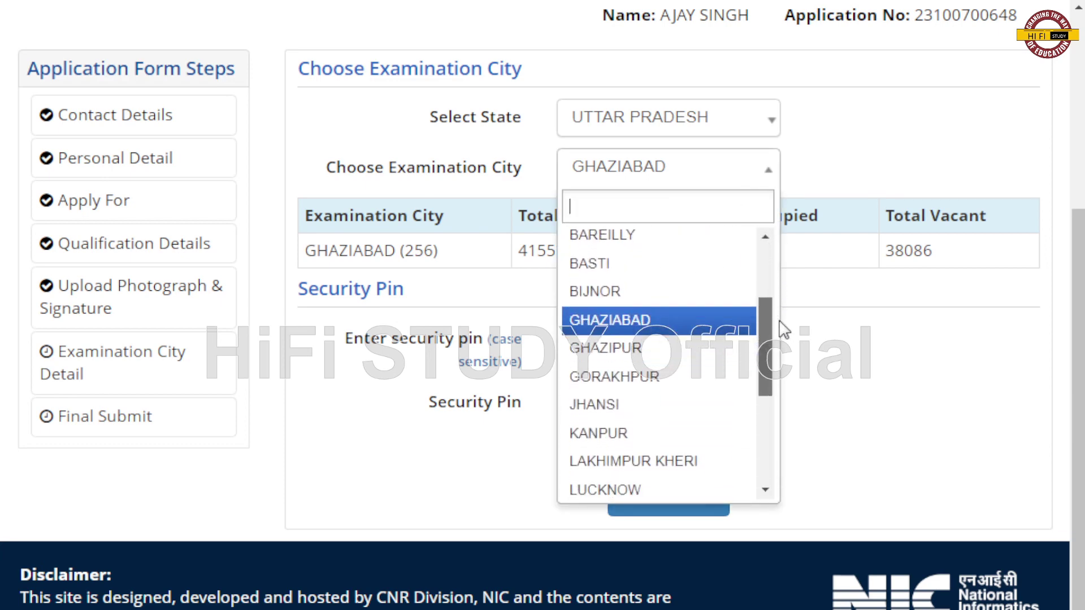
pyautogui.click(694, 360)
pyautogui.scroll(-3, 887, 405)
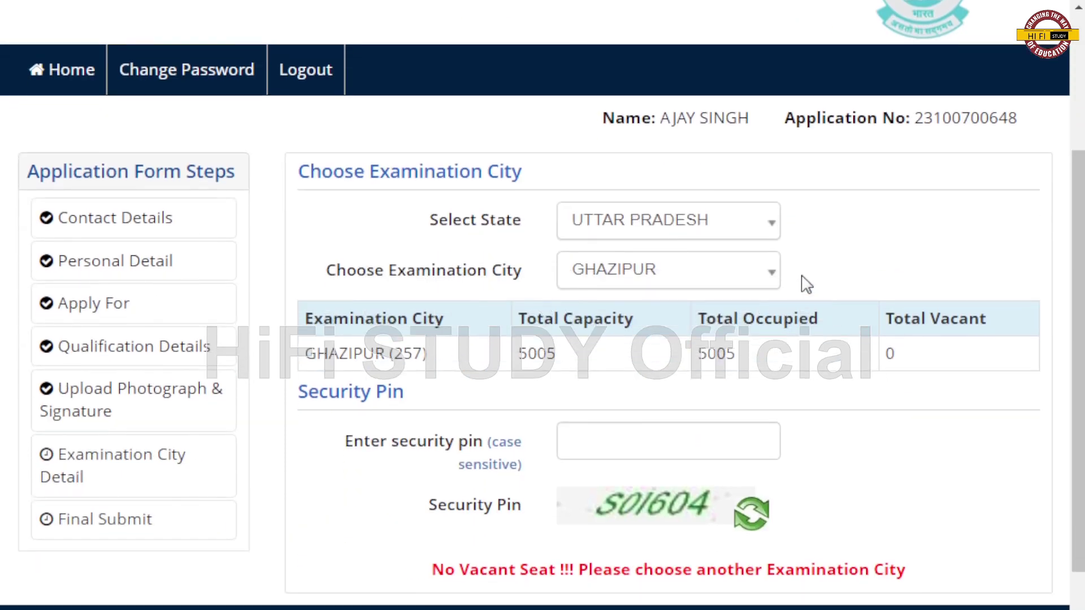
pyautogui.click(773, 277)
pyautogui.moveTo(764, 392); pyautogui.dragTo(772, 452)
pyautogui.click(697, 457)
pyautogui.scroll(-5, 884, 412)
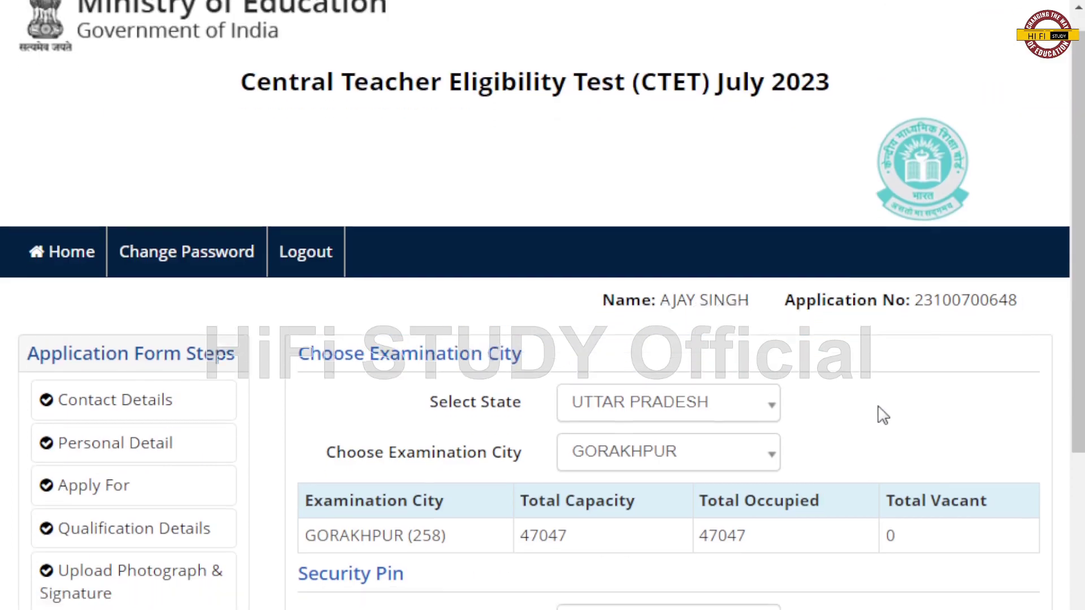
# Review the seat capacity and vacancies of JHANSI and KANPUR by selecting each as the examination city
pyautogui.click(771, 202)
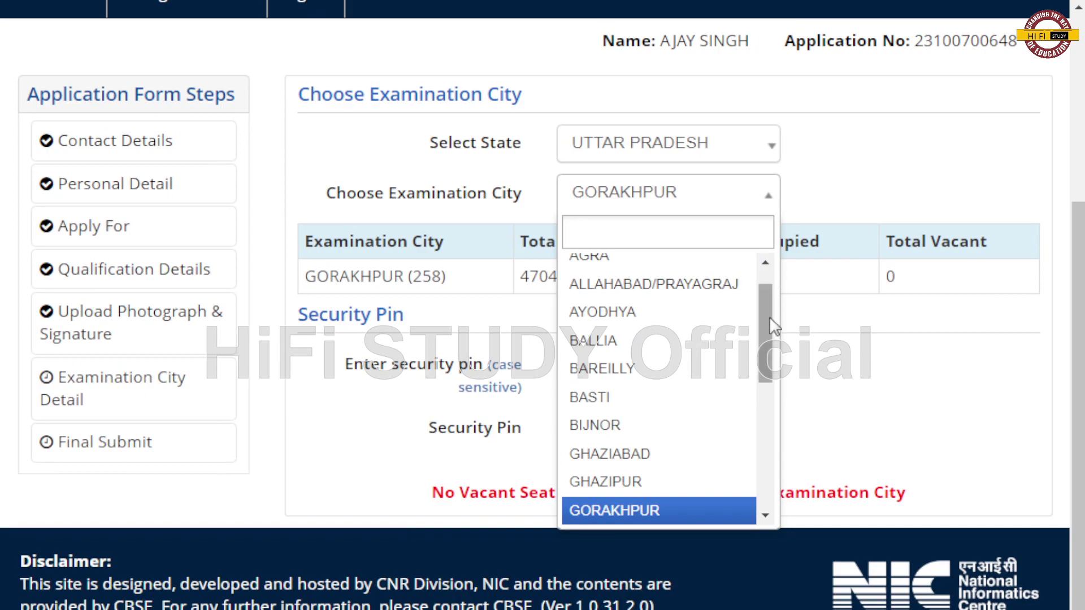
pyautogui.moveTo(768, 316); pyautogui.dragTo(771, 384)
pyautogui.click(685, 371)
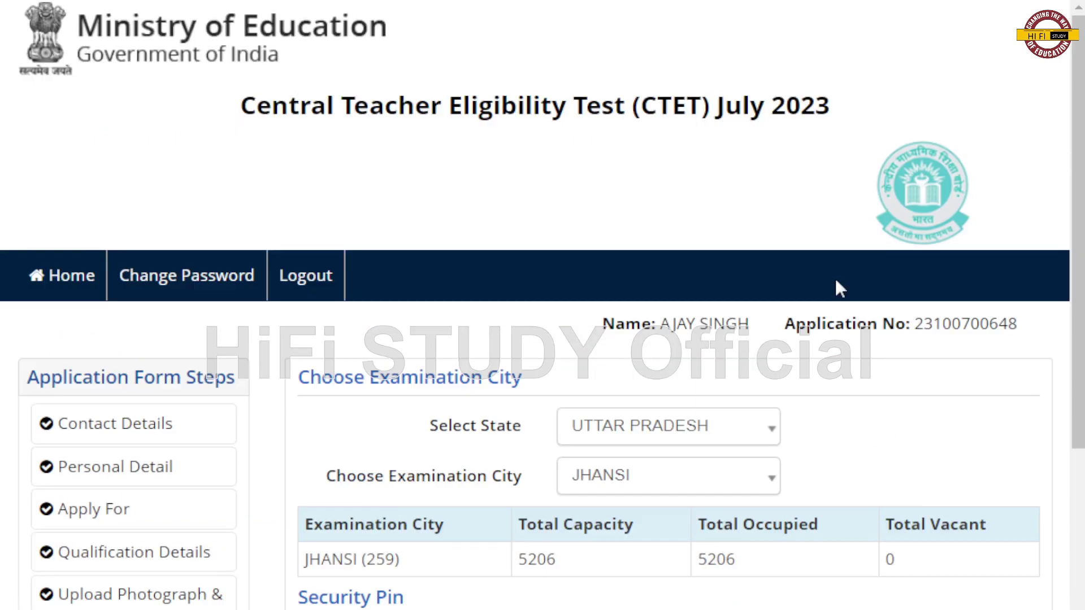
pyautogui.scroll(-5, 834, 419)
pyautogui.click(768, 197)
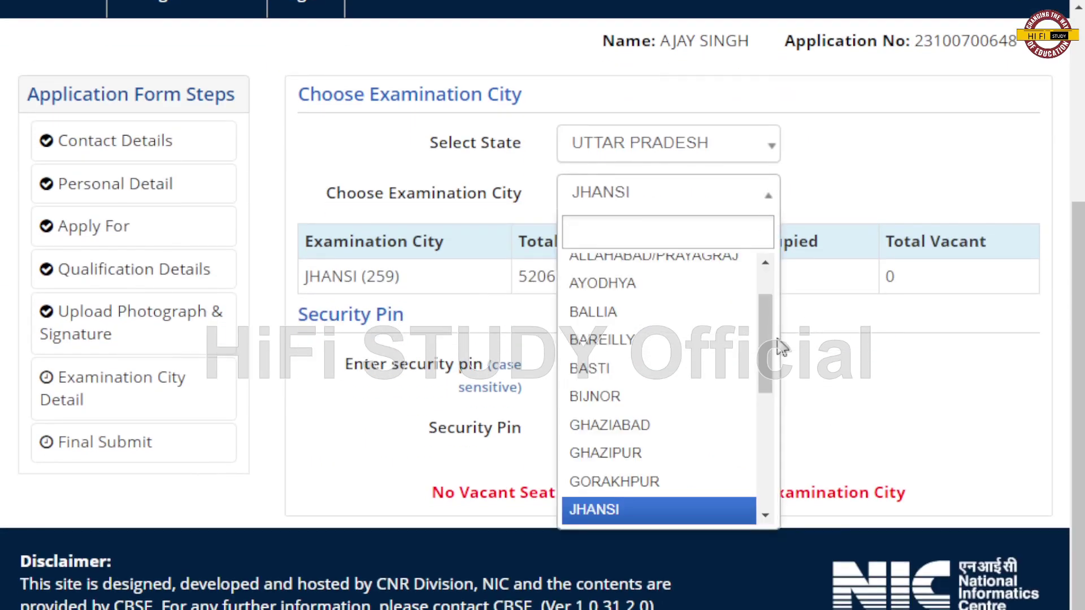
pyautogui.scroll(-3, 775, 359)
pyautogui.click(719, 370)
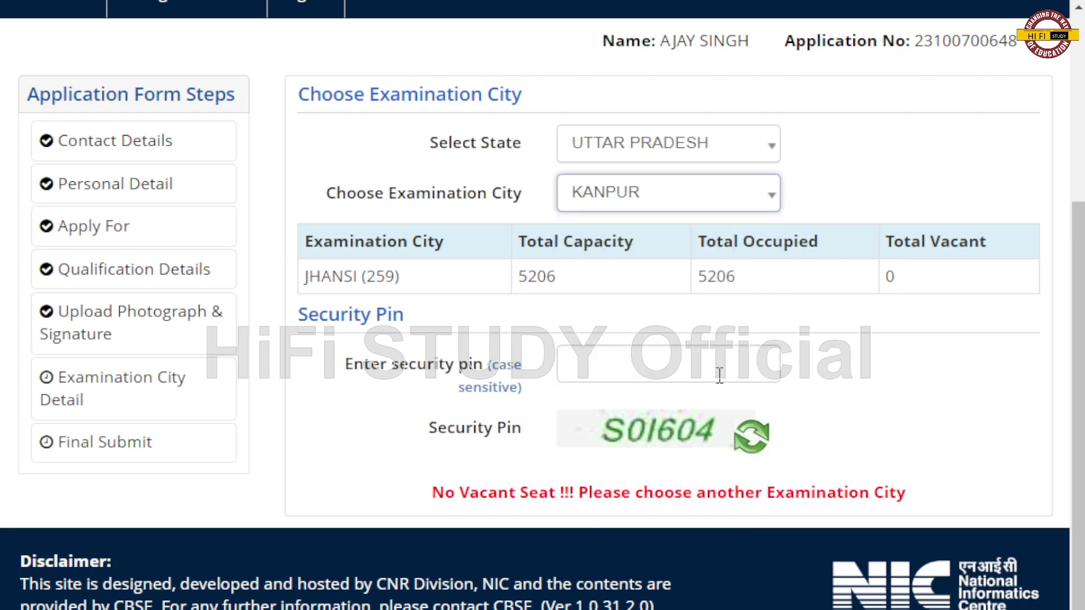
pyautogui.scroll(-4, 751, 373)
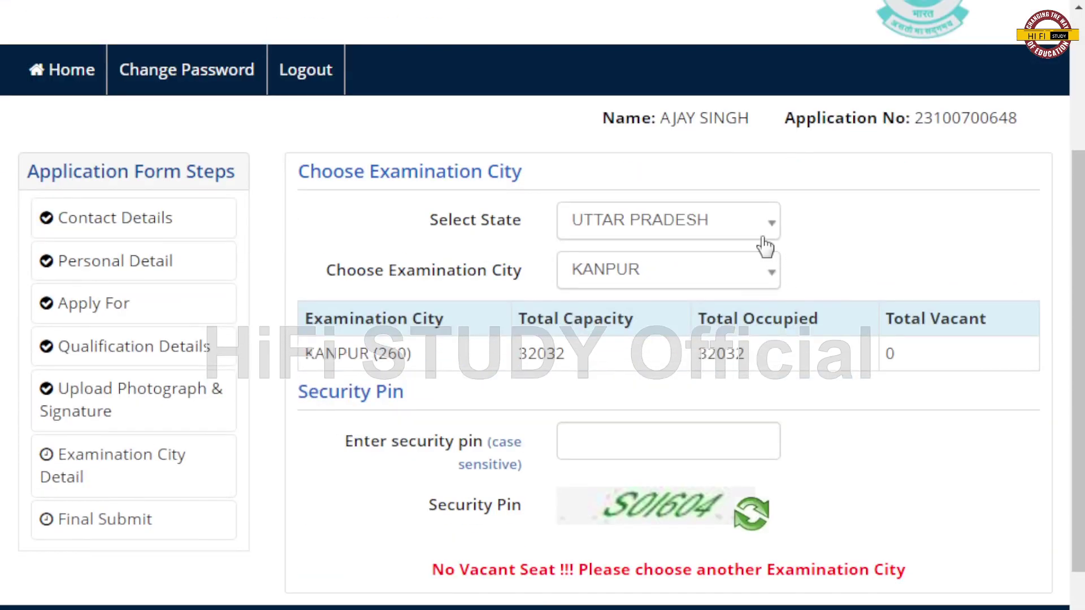
# Change the examination city to LAKHIMPUR KHERI and check its vacant seats
pyautogui.click(772, 276)
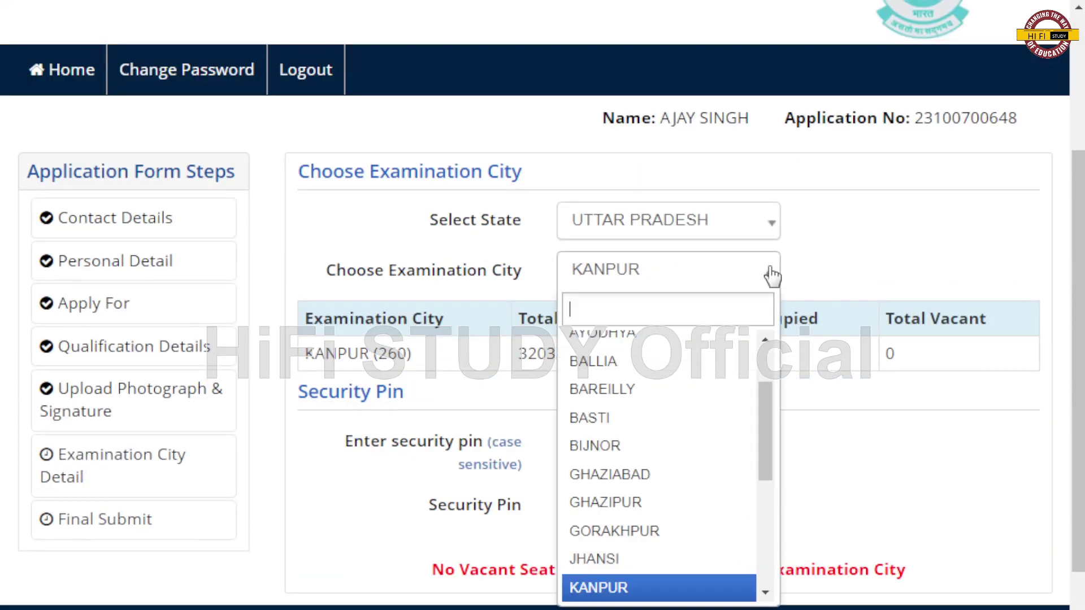
pyautogui.moveTo(763, 390); pyautogui.dragTo(763, 456)
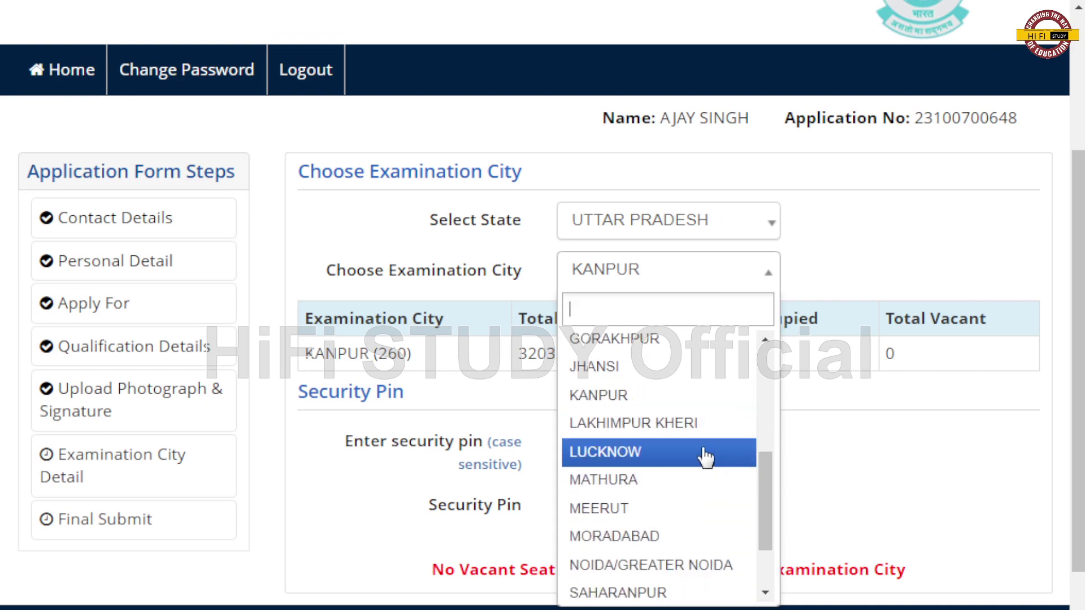
pyautogui.click(681, 425)
pyautogui.scroll(-6, 795, 431)
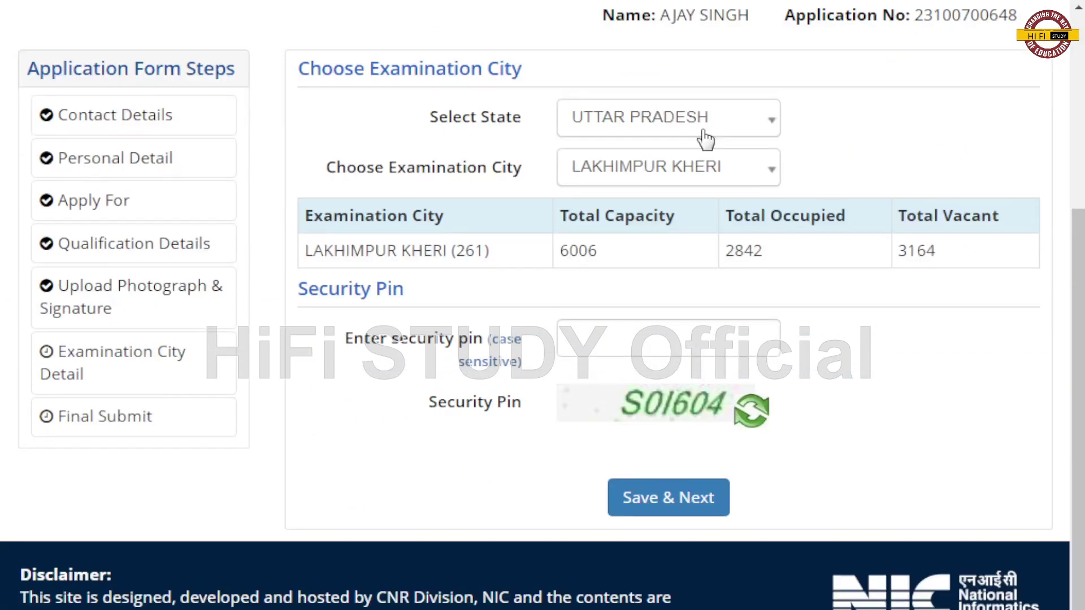
# Select LUCKNOW and MATHURA in turn as the examination city to check their vacant seats
pyautogui.click(754, 172)
pyautogui.scroll(-3, 765, 359)
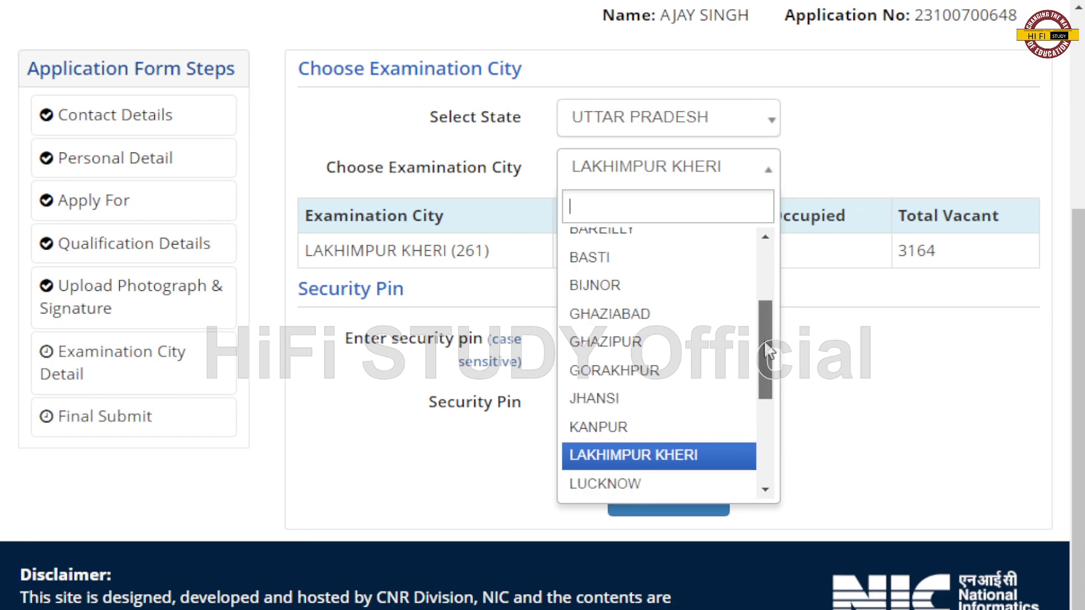
pyautogui.click(718, 341)
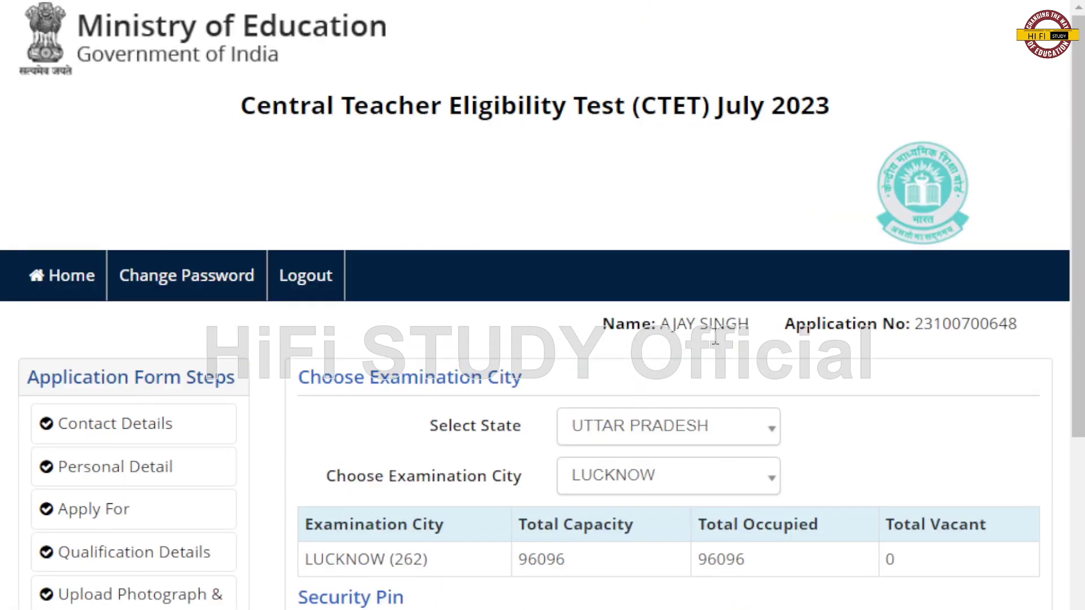
pyautogui.scroll(-5, 896, 356)
pyautogui.click(767, 195)
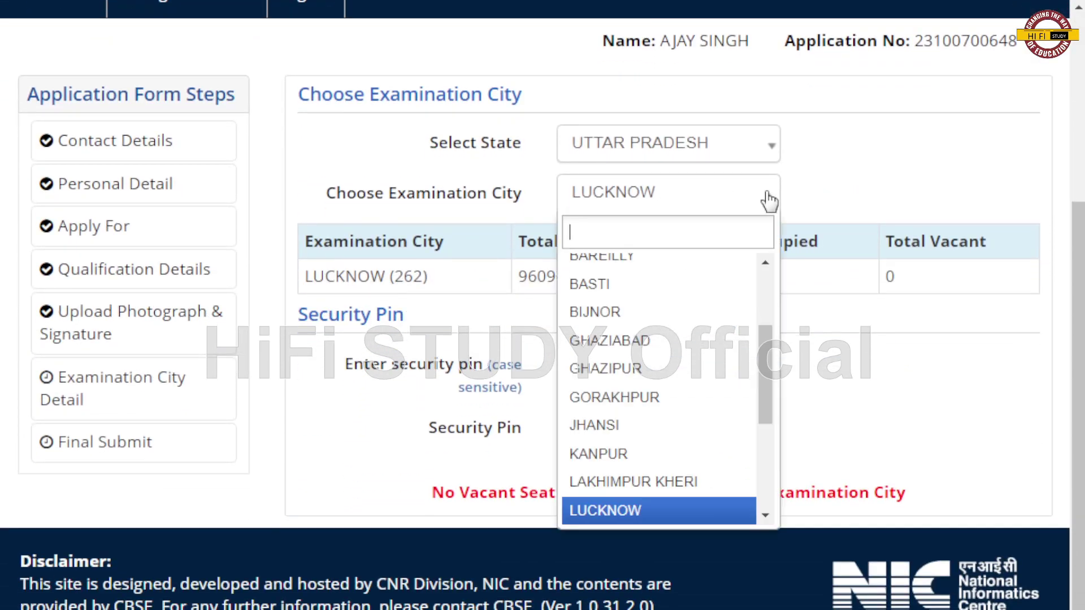
pyautogui.moveTo(765, 350); pyautogui.dragTo(766, 418)
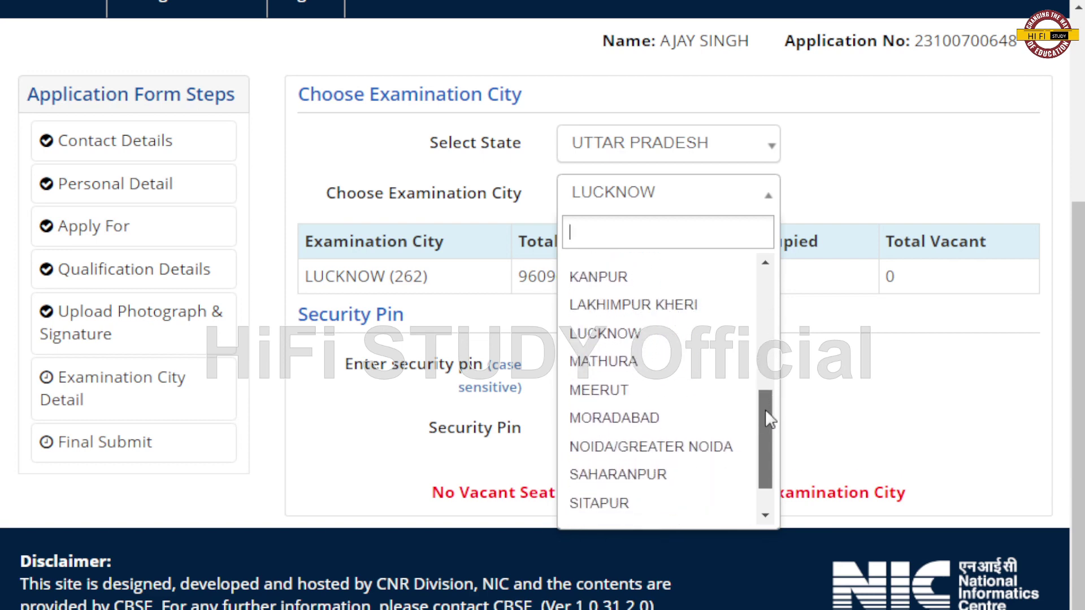
pyautogui.click(646, 364)
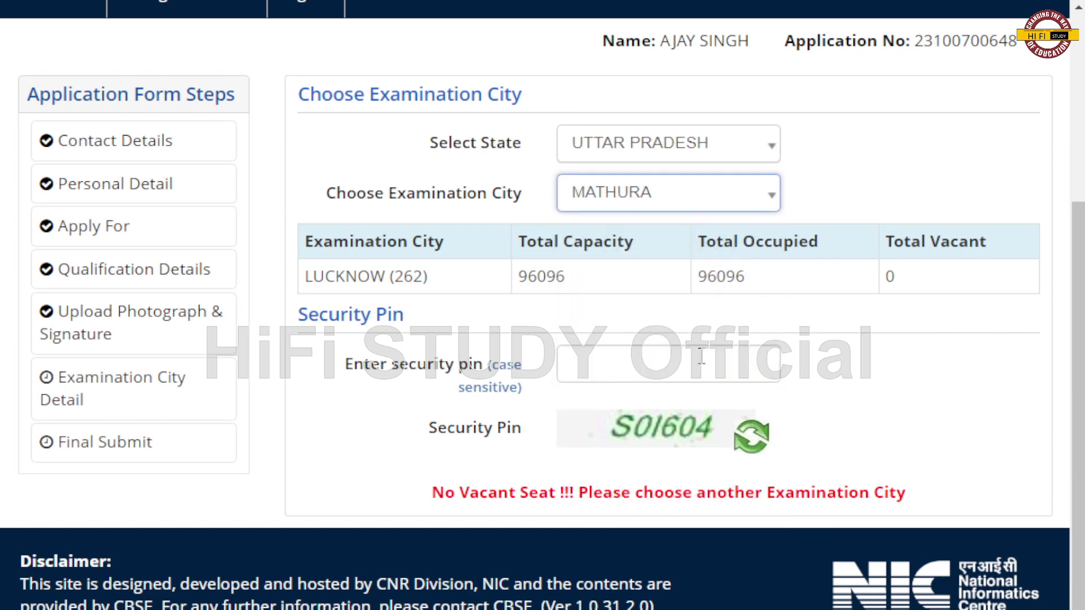
pyautogui.scroll(-4, 836, 357)
# Check the seat availability of MEERUT and MORADABAD by choosing each as the examination city
pyautogui.click(770, 195)
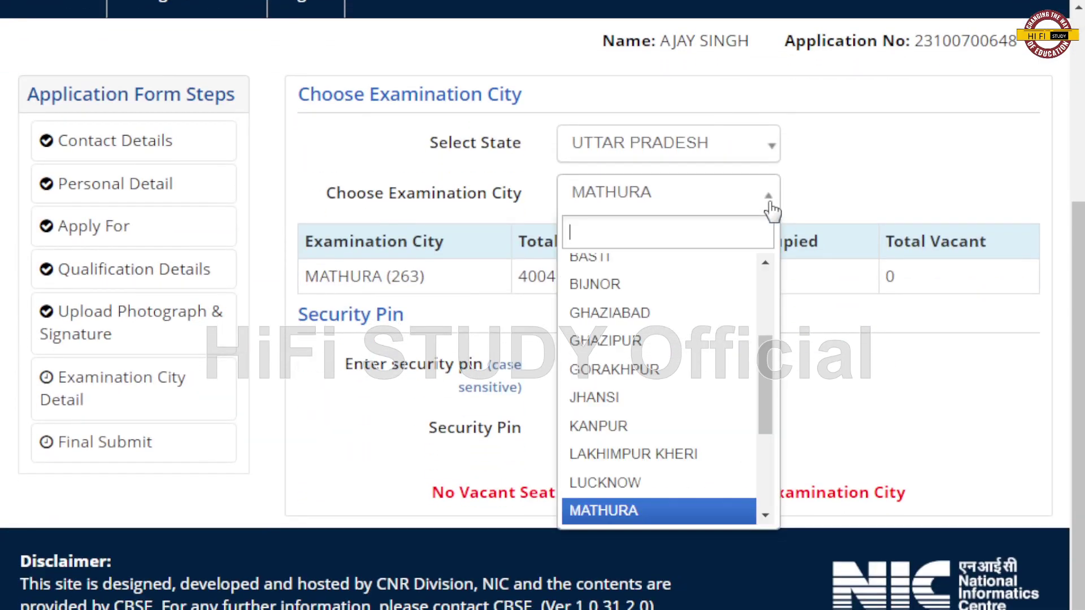
pyautogui.moveTo(770, 358); pyautogui.dragTo(746, 417)
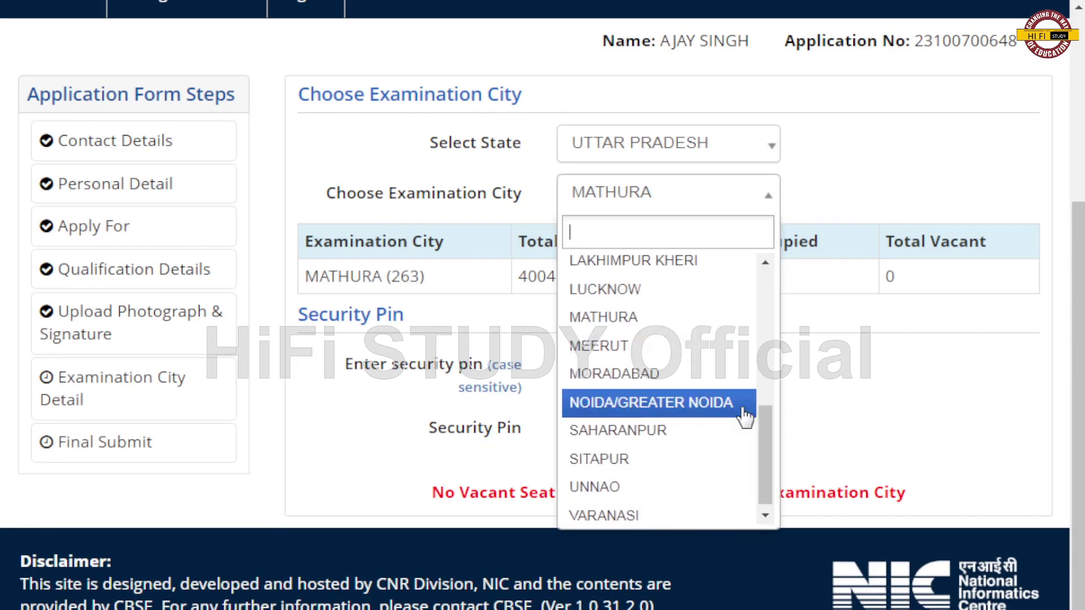
pyautogui.click(656, 345)
pyautogui.scroll(-2, 802, 368)
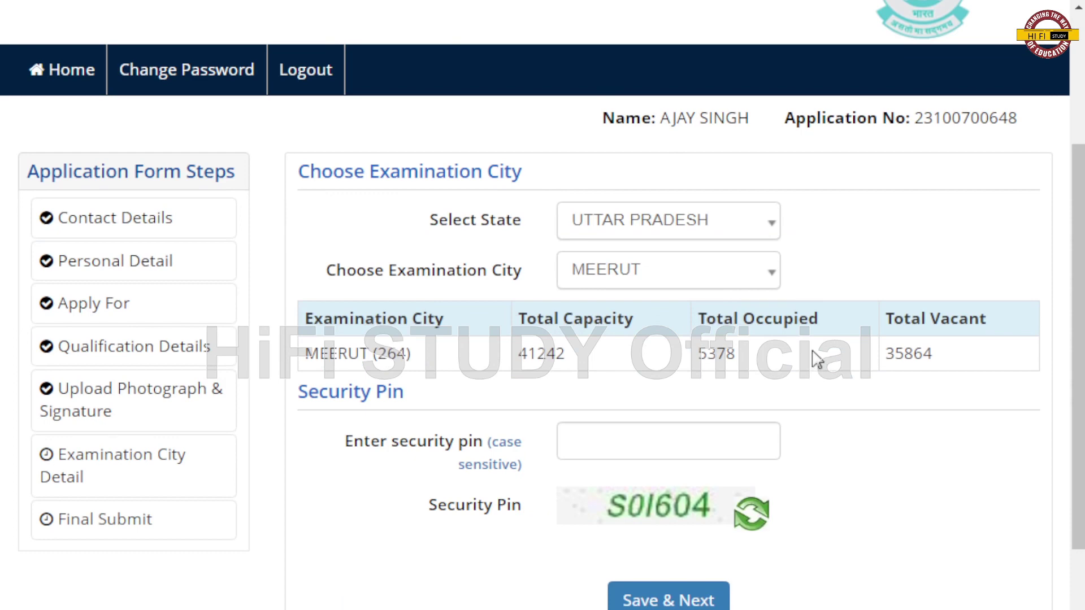
pyautogui.click(771, 285)
pyautogui.moveTo(765, 439); pyautogui.dragTo(770, 492)
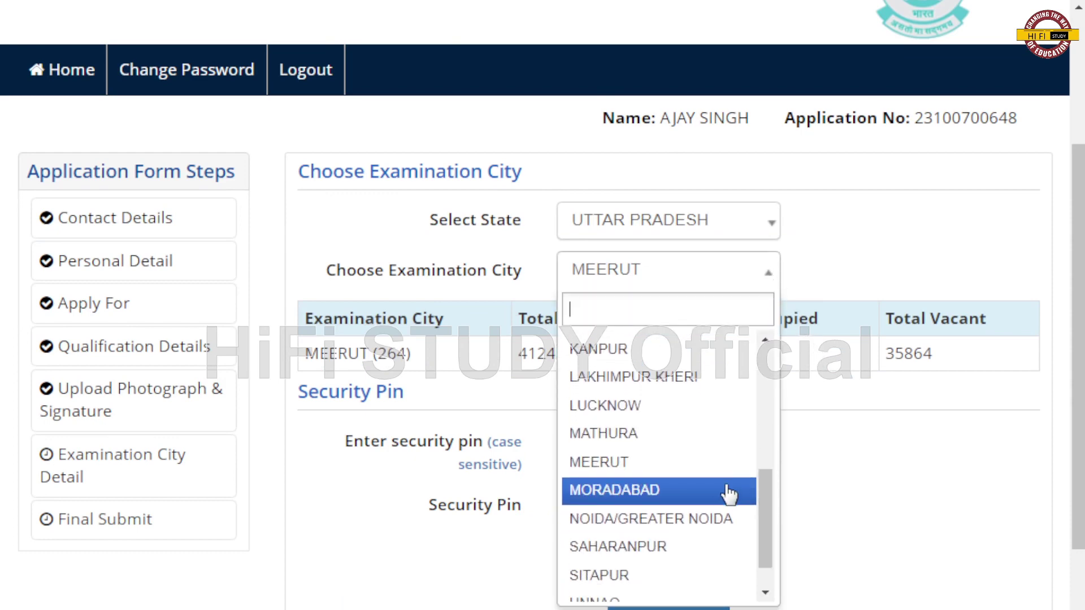
pyautogui.click(726, 491)
pyautogui.scroll(-4, 846, 418)
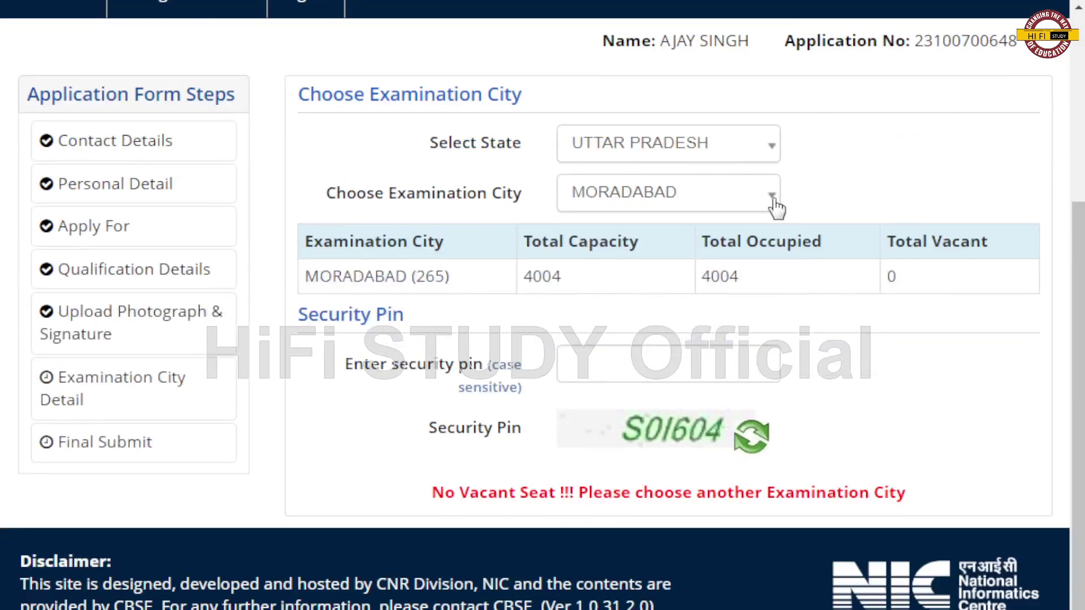
# Choose NOIDA/GREATER NOIDA and SAHARANPUR in turn as the examination city and review their seat vacancies
pyautogui.click(774, 208)
pyautogui.moveTo(765, 436); pyautogui.dragTo(772, 467)
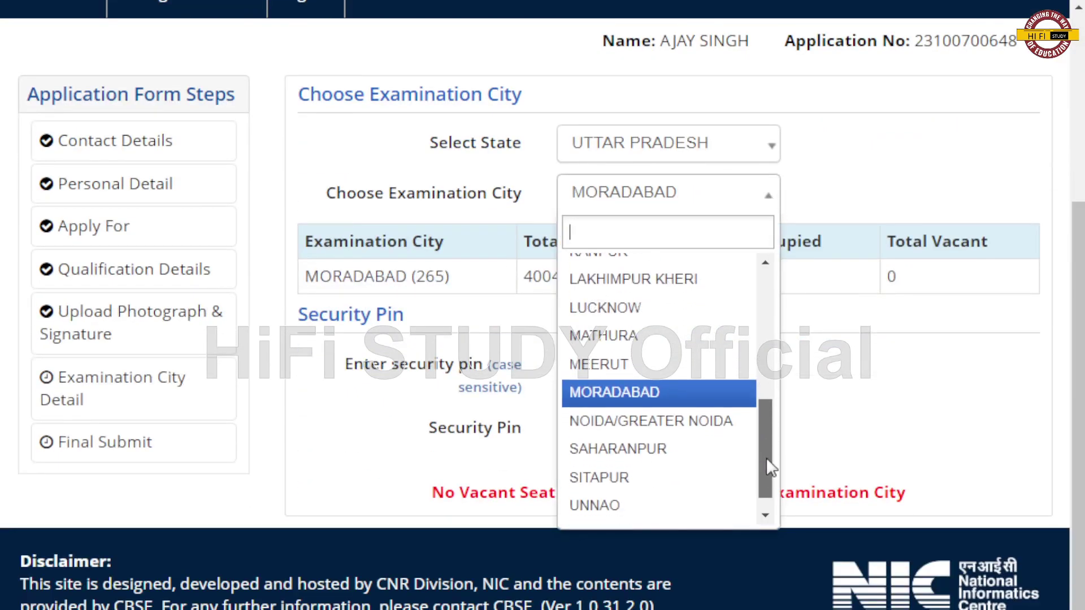
pyautogui.click(724, 428)
pyautogui.scroll(-5, 848, 384)
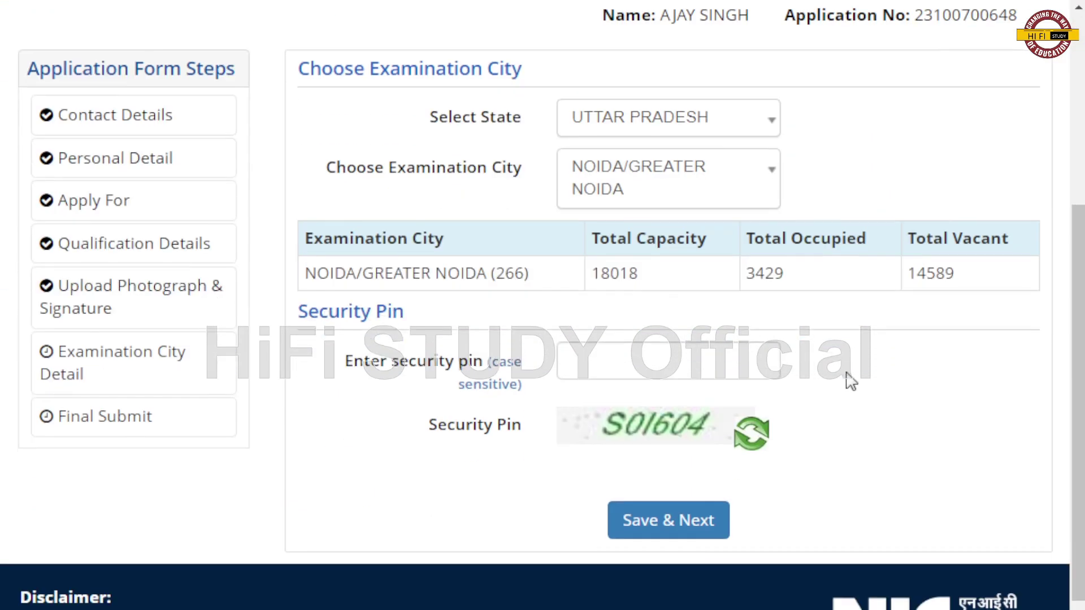
pyautogui.click(776, 183)
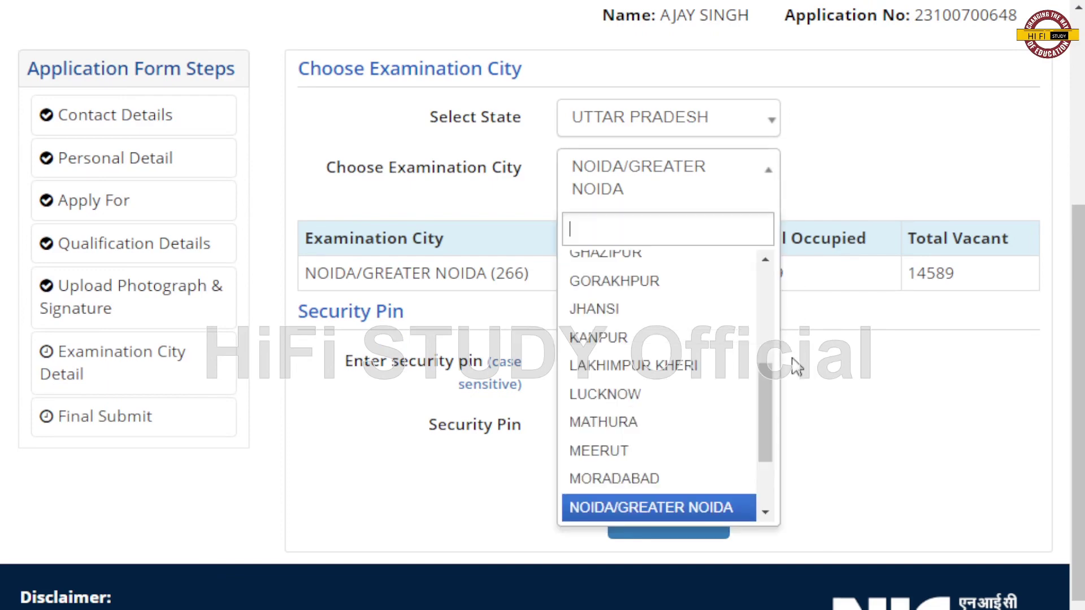
pyautogui.moveTo(770, 419); pyautogui.dragTo(770, 483)
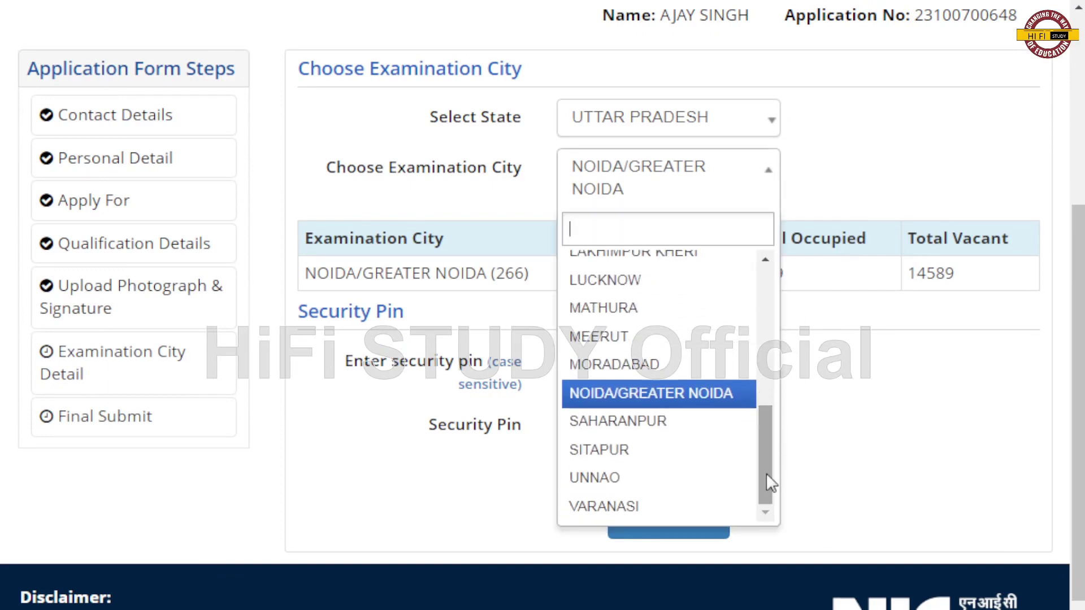
pyautogui.click(674, 438)
pyautogui.scroll(-5, 898, 382)
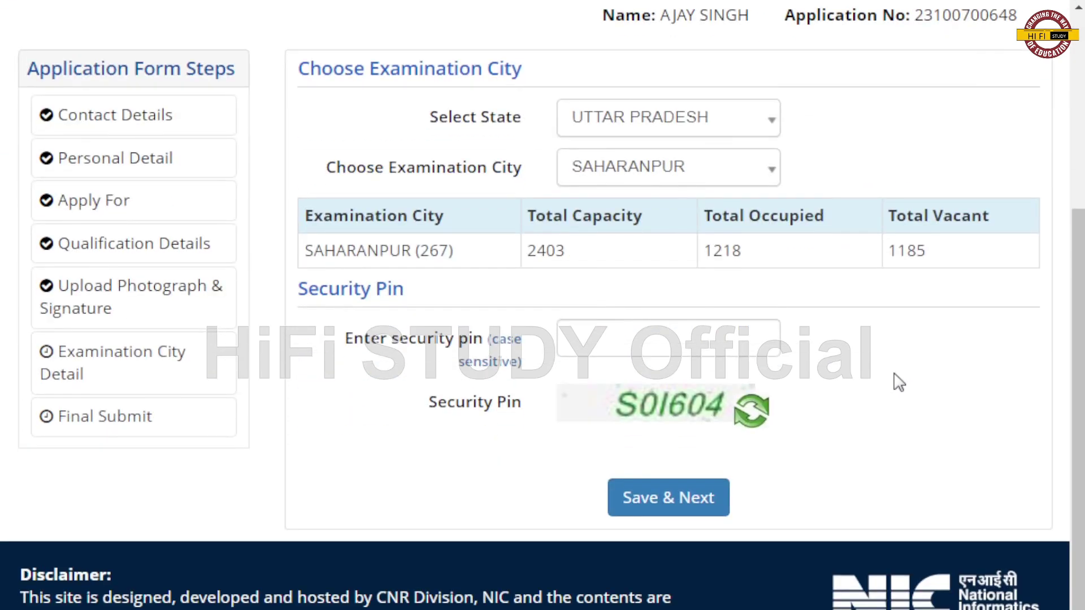
# View the seat capacity and vacancies of SITAPUR and UNNAO by selecting each as the examination city
pyautogui.click(769, 168)
pyautogui.moveTo(767, 389); pyautogui.dragTo(766, 424)
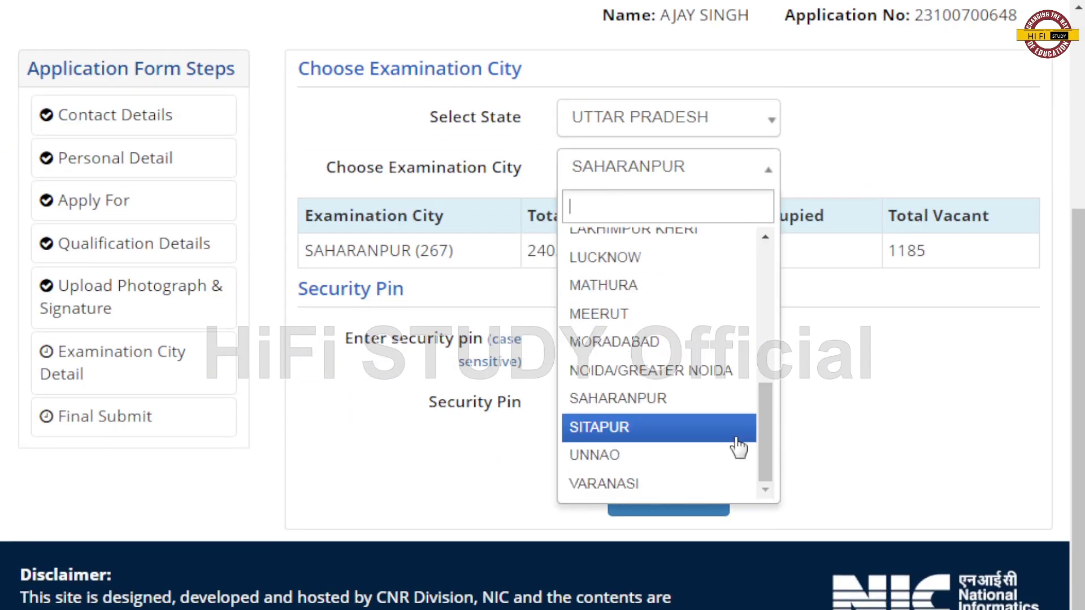
pyautogui.click(655, 432)
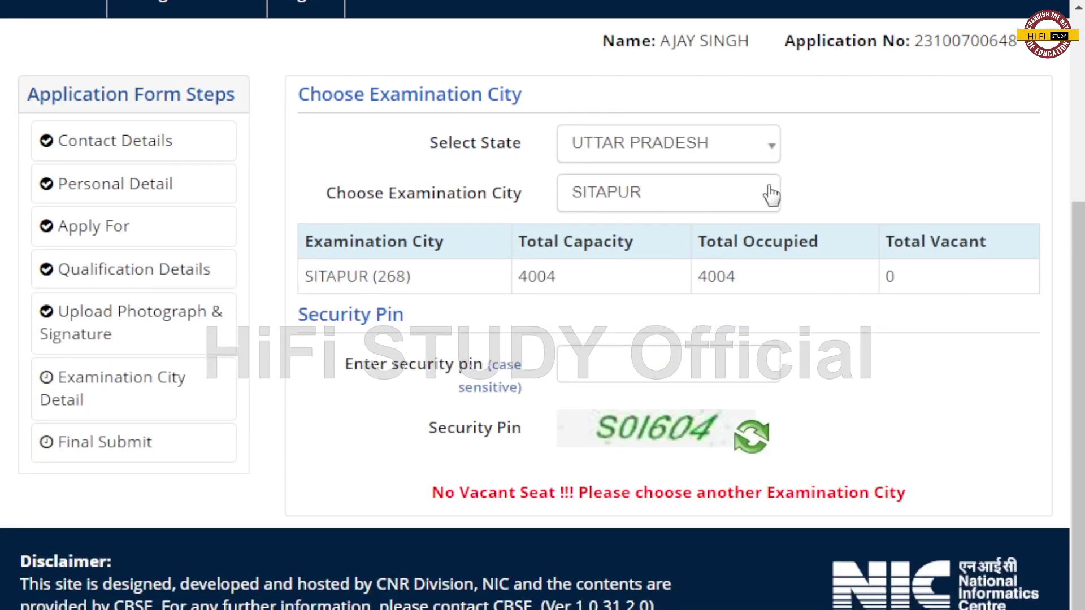
pyautogui.click(771, 195)
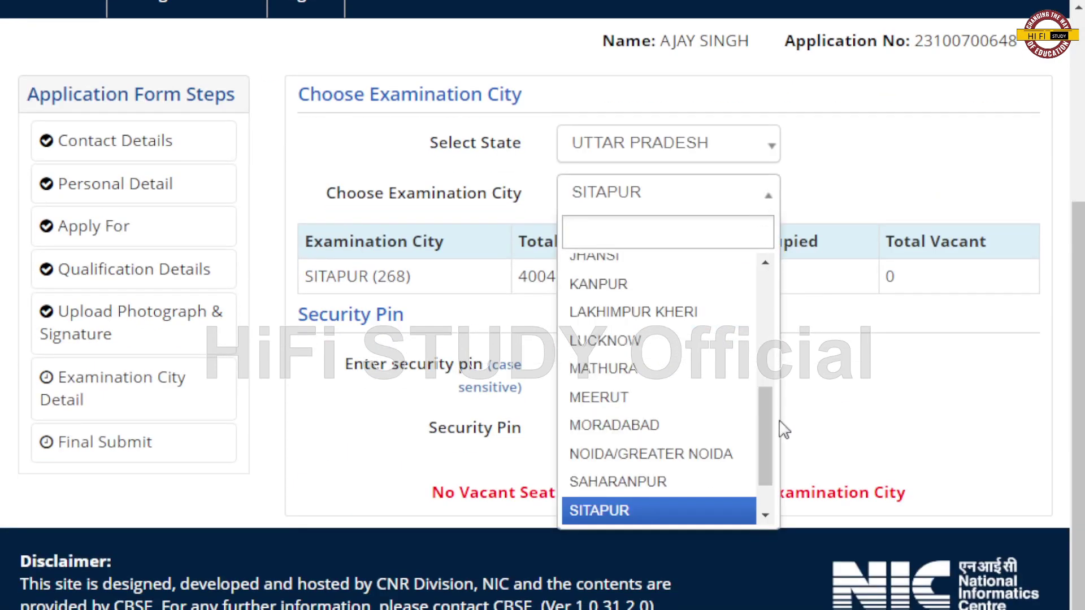
pyautogui.moveTo(765, 446); pyautogui.dragTo(753, 502)
pyautogui.click(671, 479)
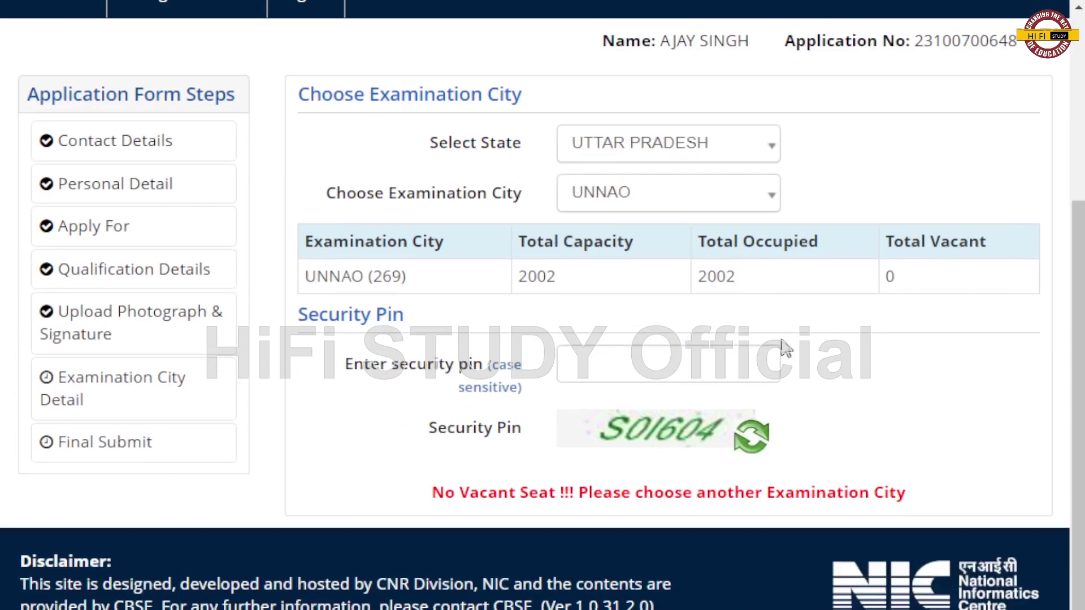
# Change the examination city to VARANASI and review its total, occupied and vacant seats
pyautogui.click(764, 195)
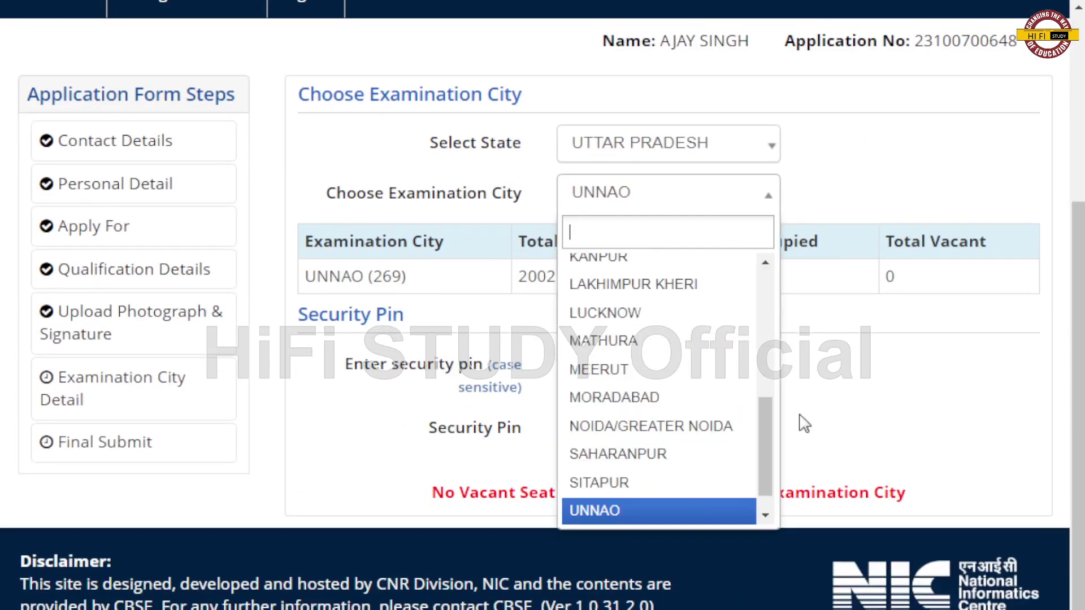
pyautogui.moveTo(767, 449); pyautogui.dragTo(767, 488)
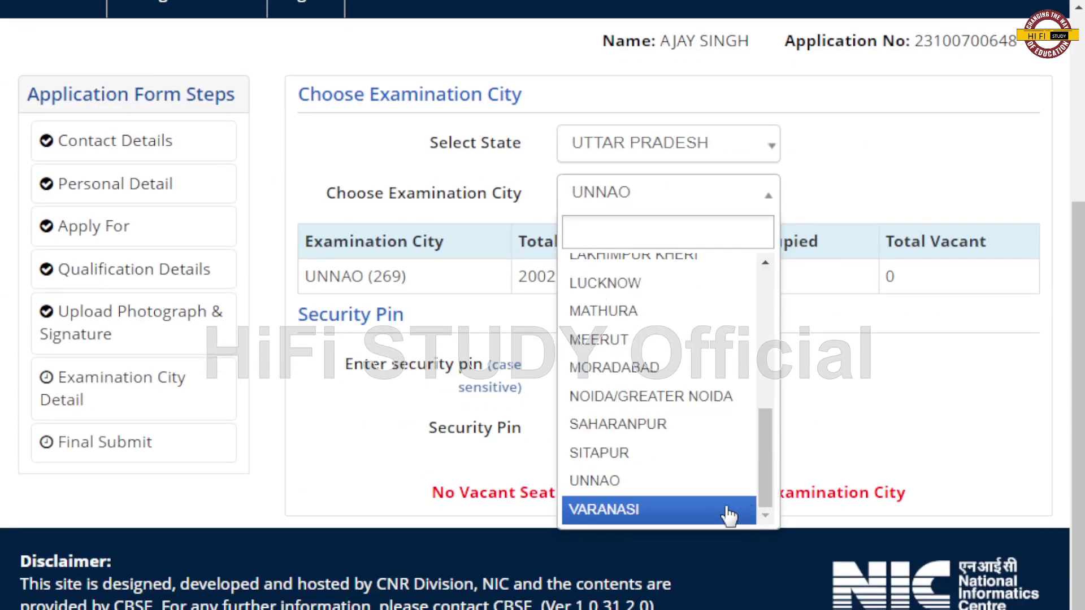
pyautogui.click(729, 510)
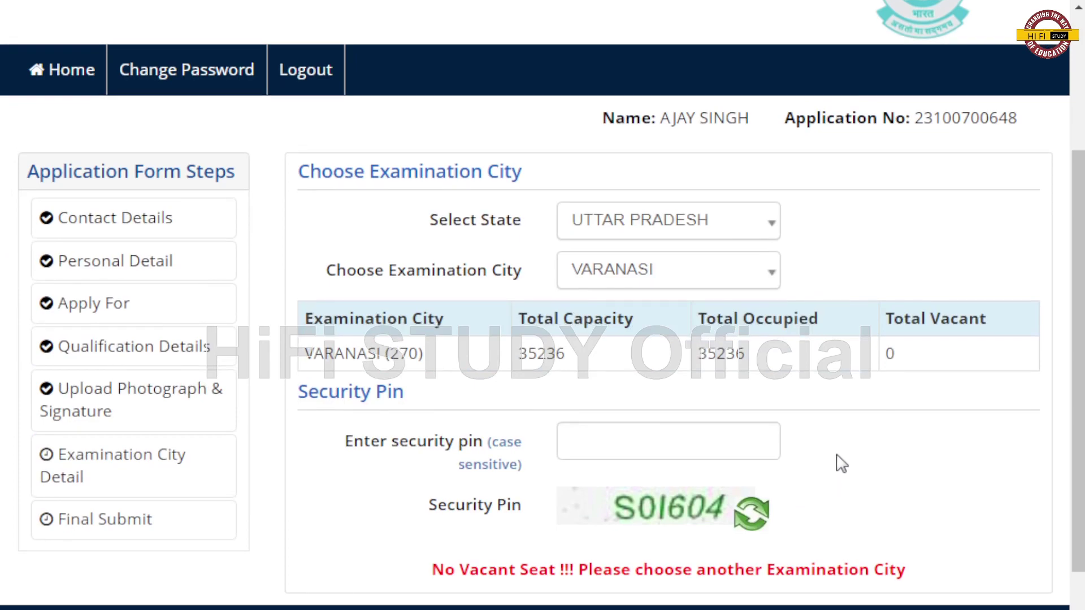
pyautogui.scroll(-1, 838, 451)
pyautogui.scroll(4, 838, 451)
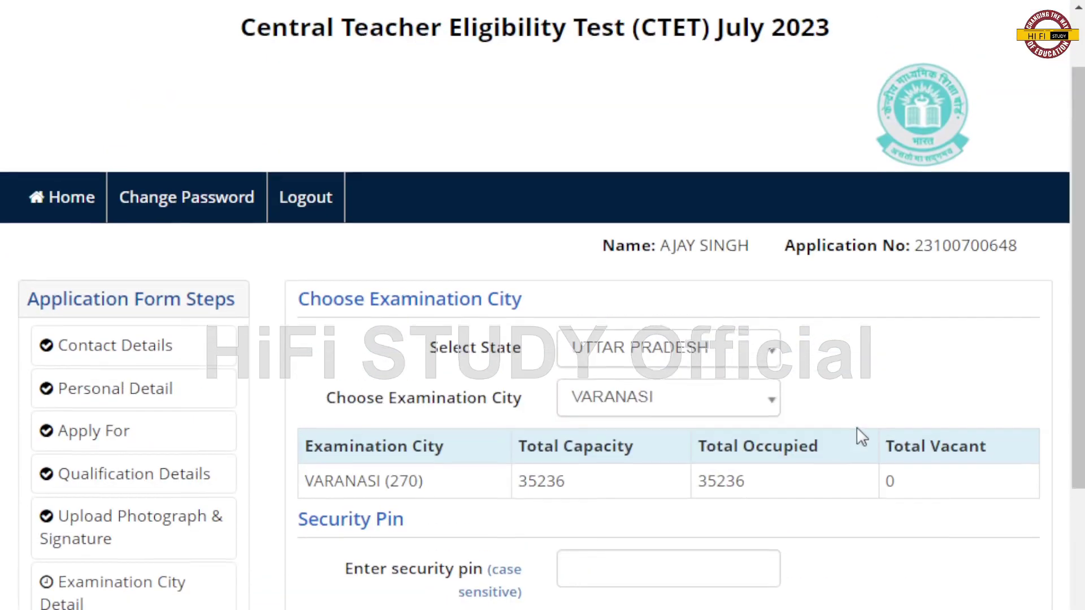
pyautogui.scroll(-4, 858, 436)
pyautogui.scroll(2, 859, 436)
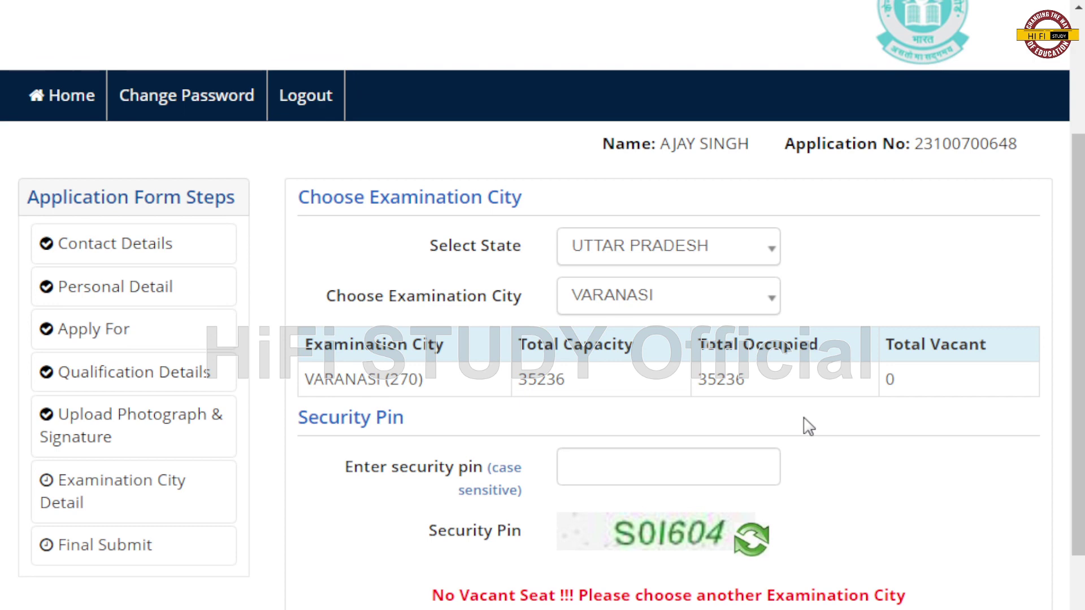
# Change the state to MADHYA PRADESH and select BHOPAL as the examination city to check its vacant seats
pyautogui.click(767, 260)
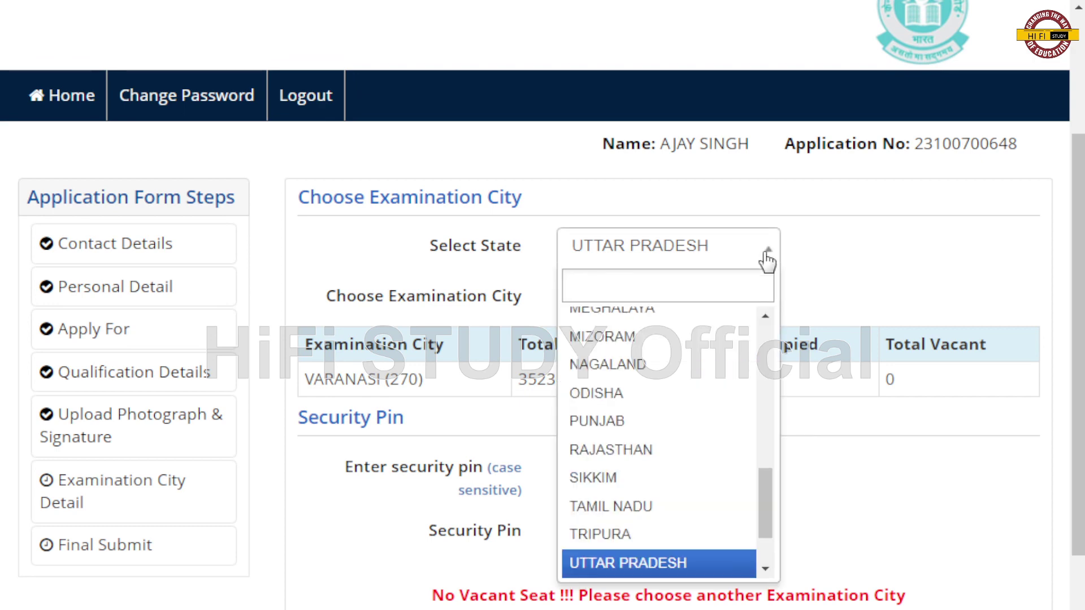
pyautogui.write('M')
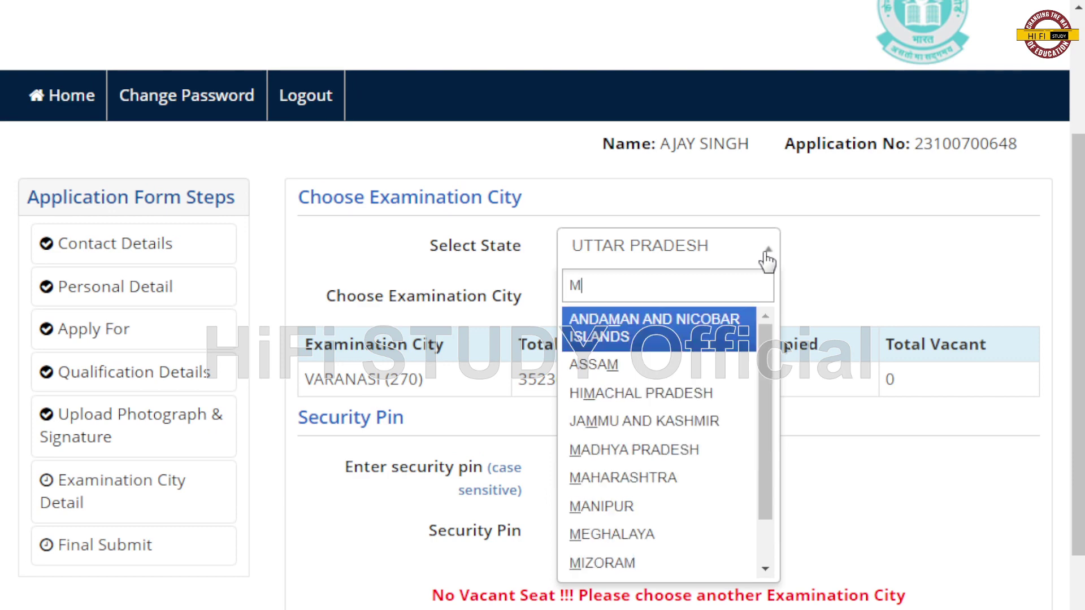
pyautogui.write('AD')
pyautogui.click(658, 322)
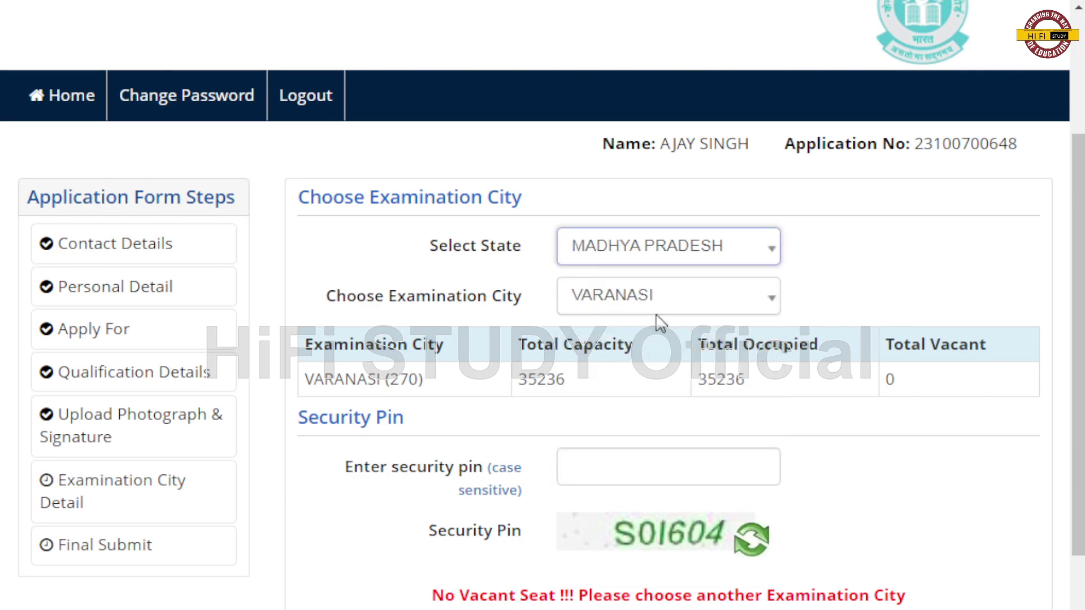
pyautogui.scroll(-4, 754, 399)
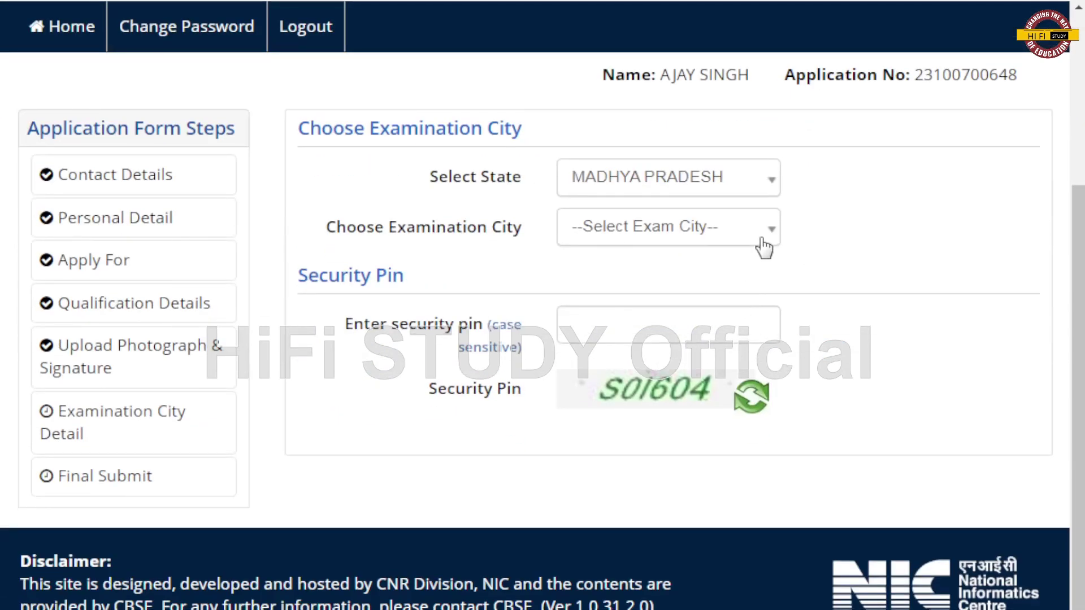
pyautogui.click(765, 244)
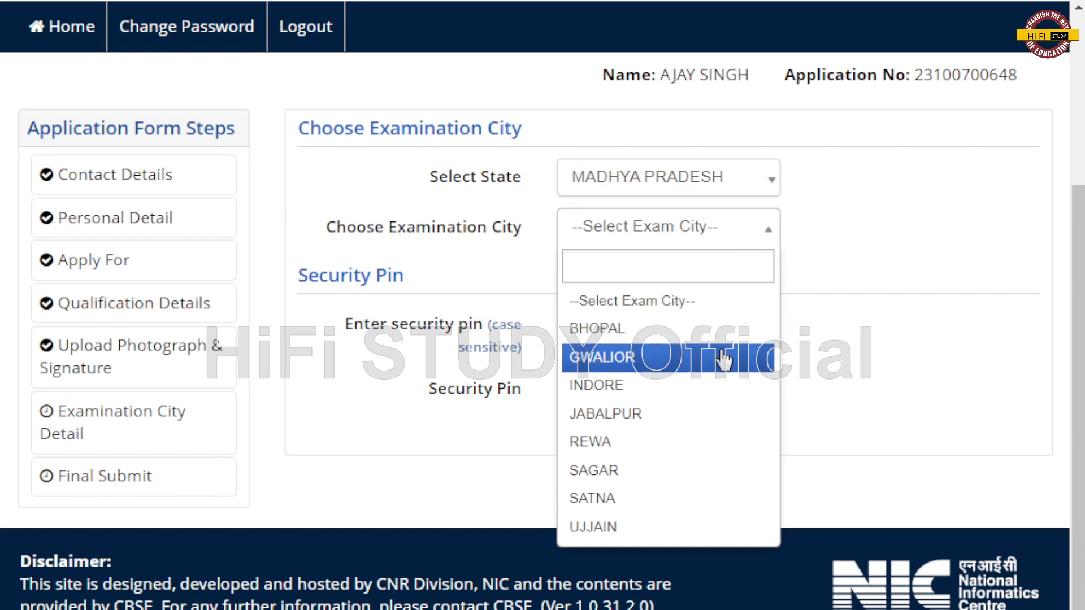
pyautogui.click(621, 334)
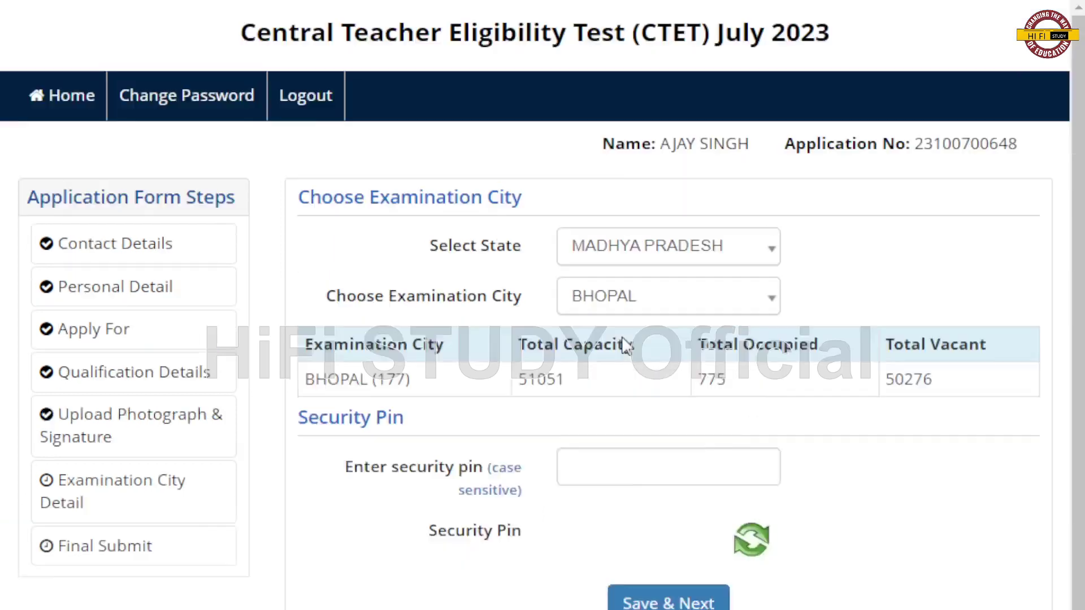
pyautogui.scroll(3, 755, 465)
pyautogui.scroll(-5, 932, 567)
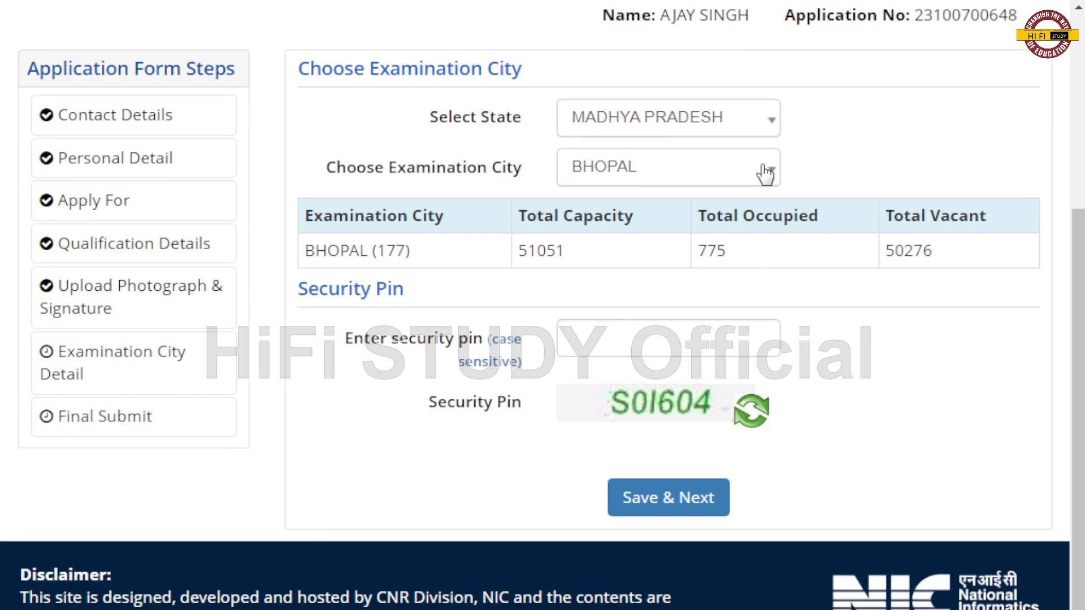
# Change the examination state to DELHI (NCT)
pyautogui.click(767, 126)
pyautogui.write('DCELJH')
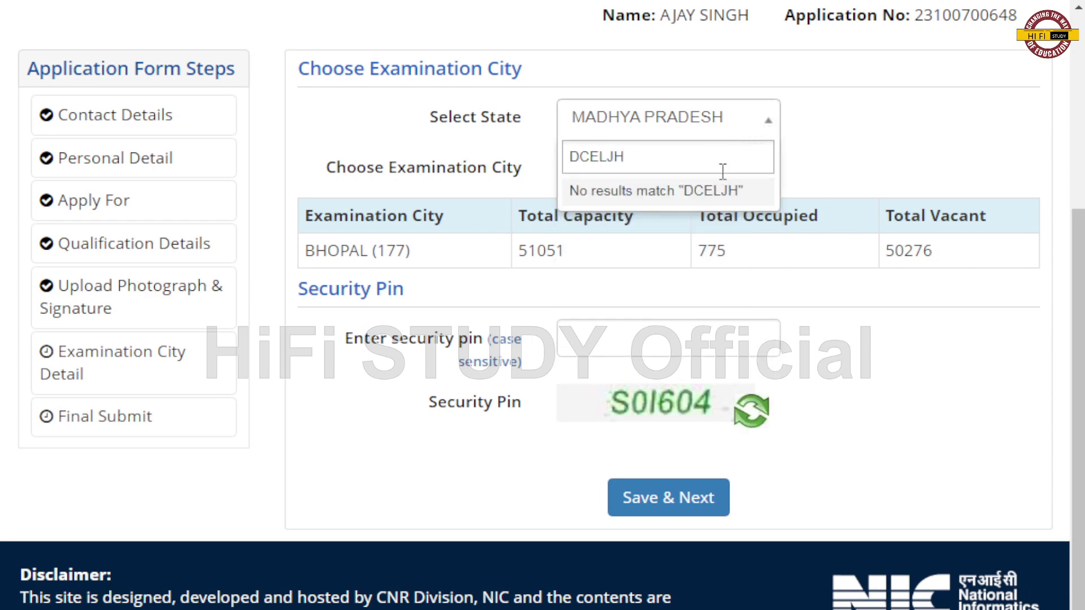
pyautogui.press('BackSpace')
pyautogui.press('BackSpace')
pyautogui.press('BackSpace')
pyautogui.press('BackSpace')
pyautogui.press('BackSpace')
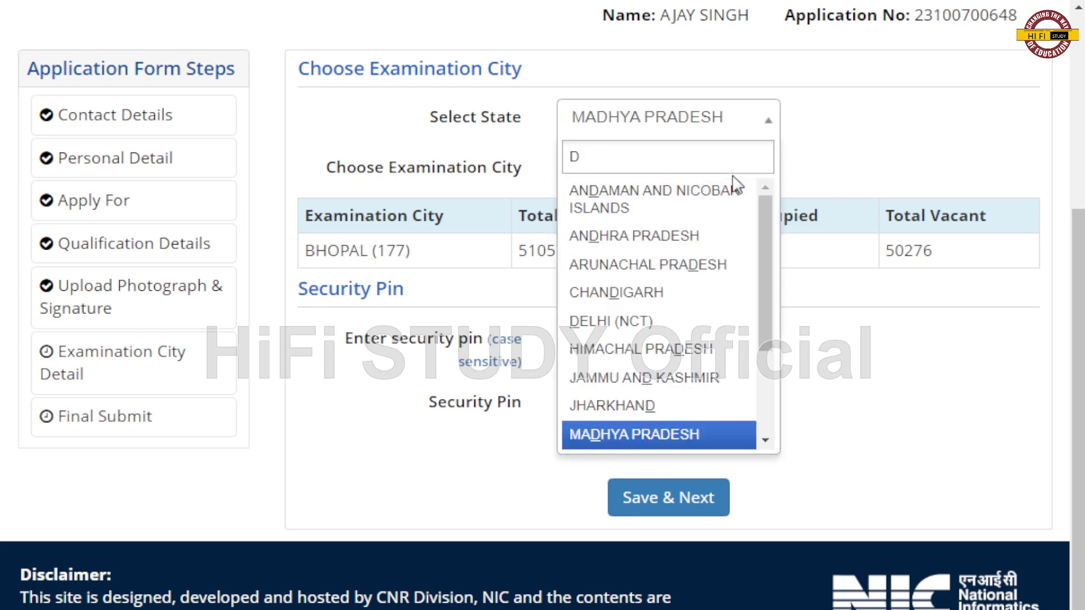
pyautogui.click(621, 325)
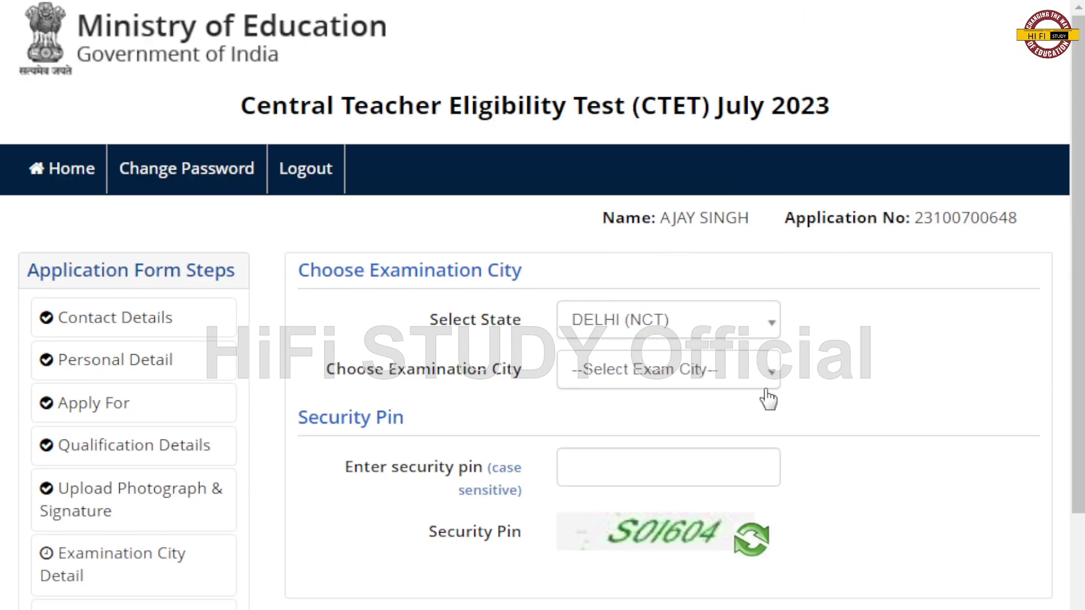
# Select NEW DELHI as the examination city and check its seat capacity and vacancies
pyautogui.click(760, 384)
pyautogui.scroll(-4, 723, 480)
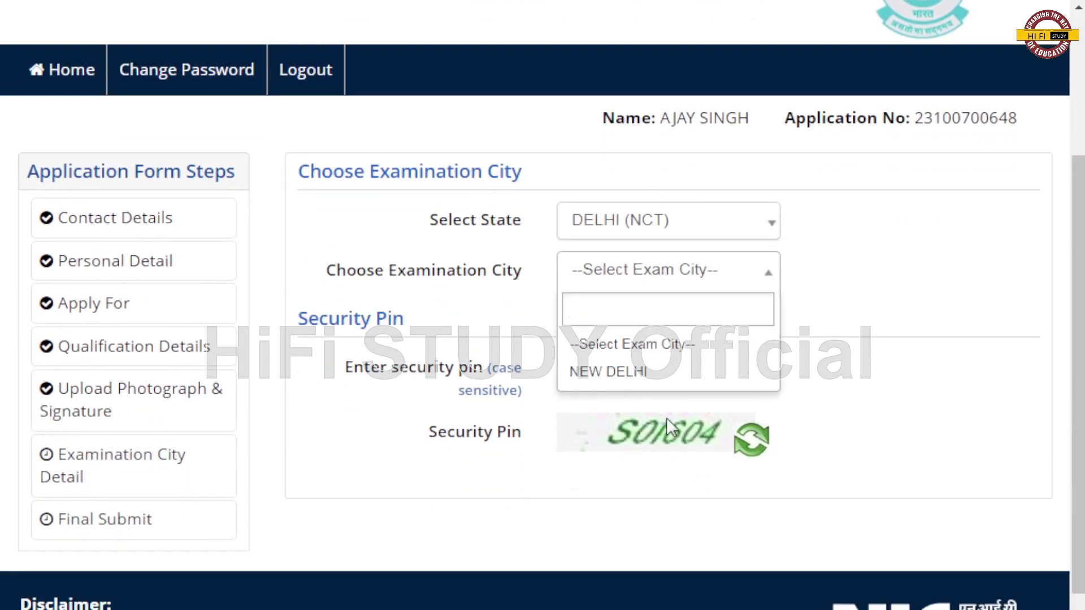
pyautogui.click(648, 373)
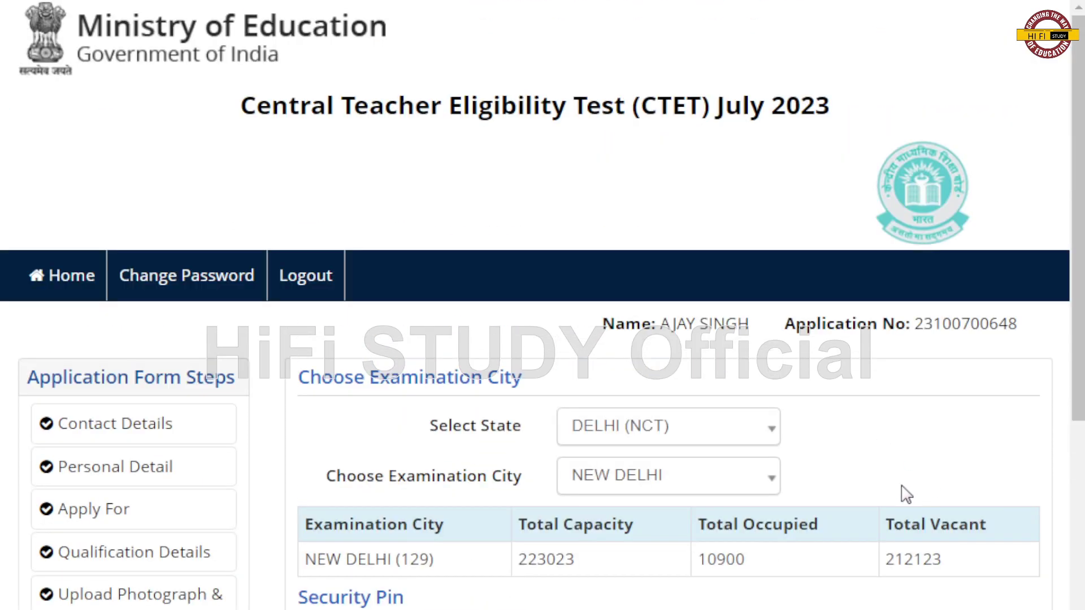
pyautogui.scroll(-1, 903, 494)
pyautogui.scroll(-3, 961, 495)
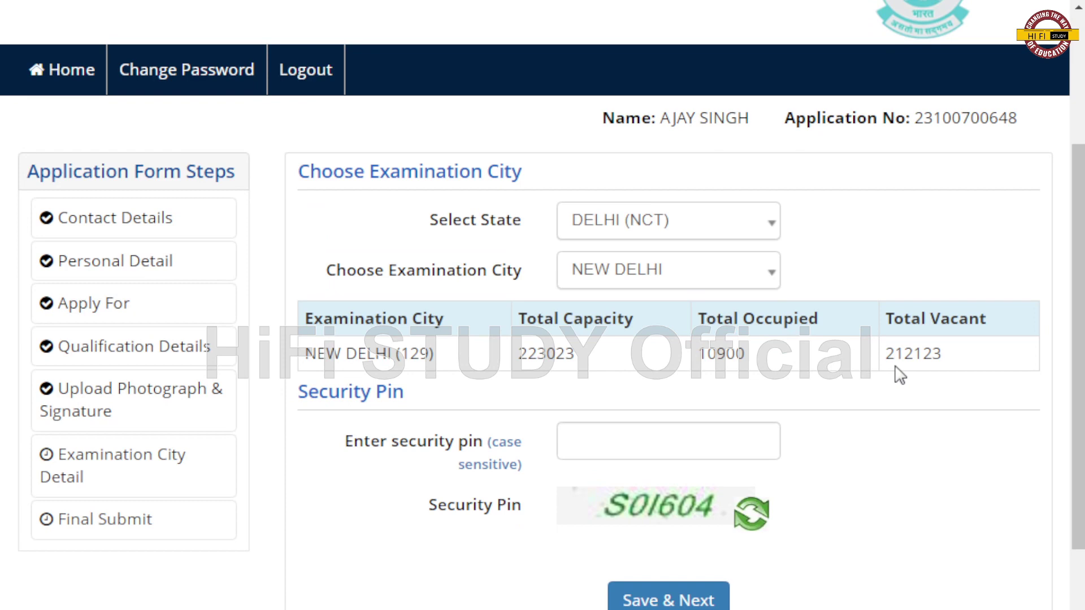